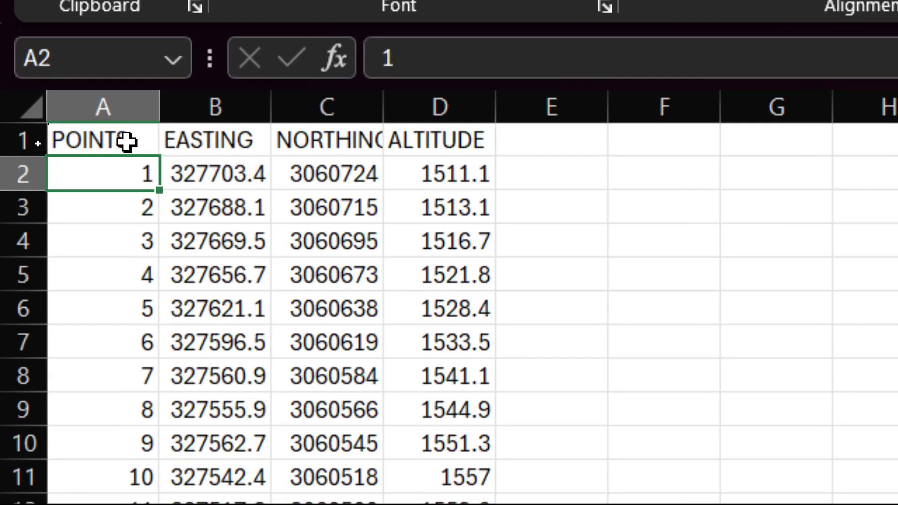
Examine the points, easting, northing and altitude columns of the survey coordinate table down through its rows.
left_click(114, 141)
left_click(212, 141)
left_click(301, 141)
left_click(415, 140)
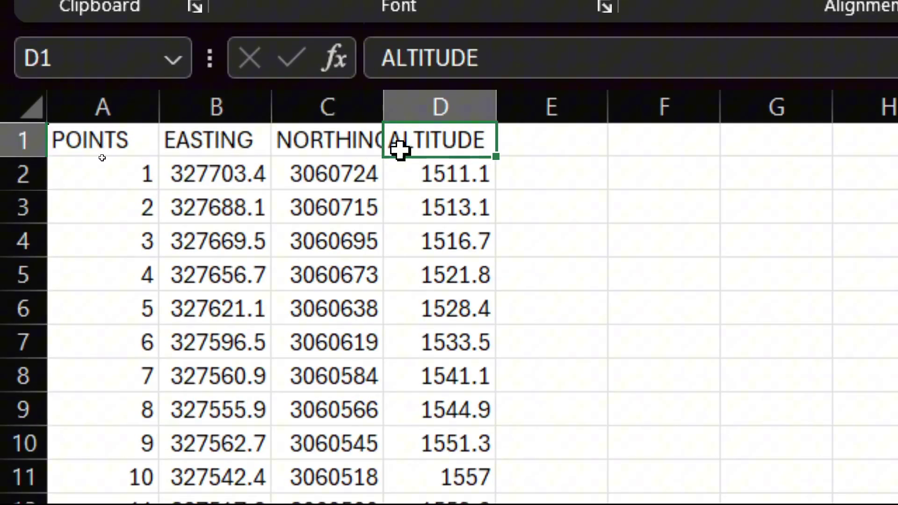
scroll(262, 288, "down", 15)
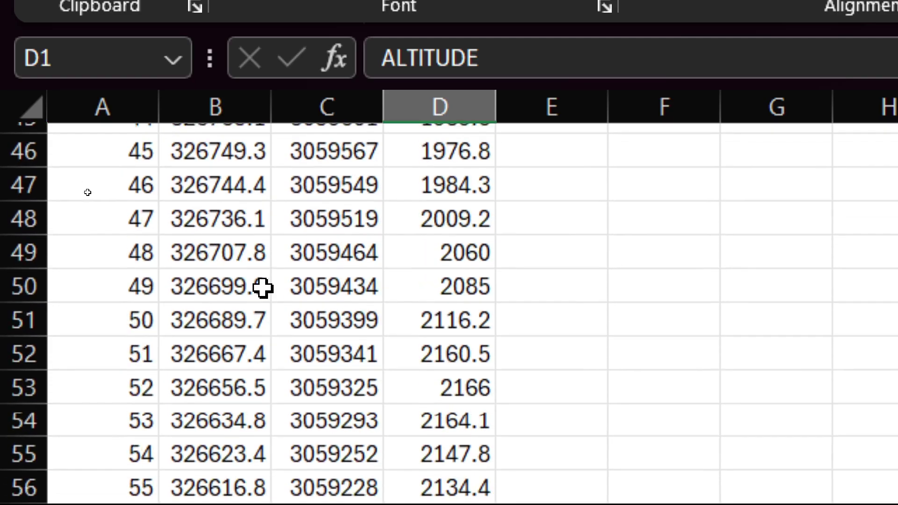
scroll(262, 287, "down", 12)
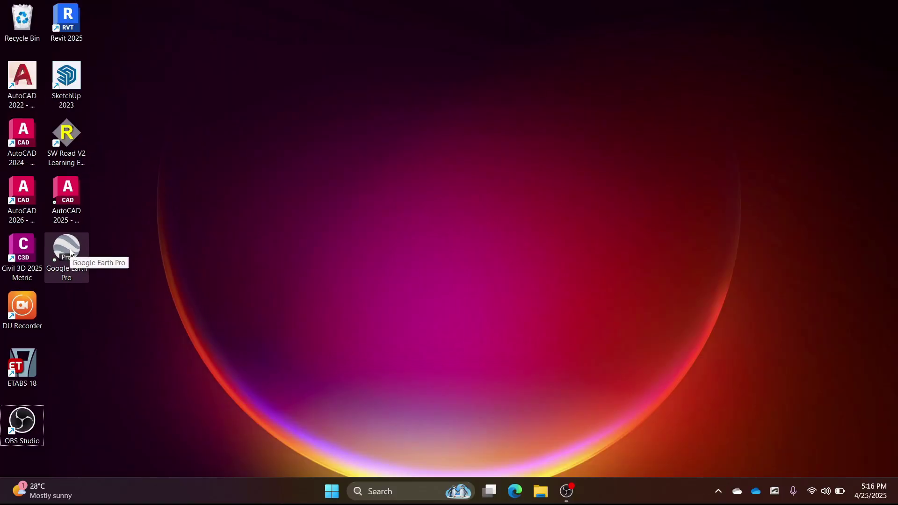
Open Google Earth Pro and search for Kathmandu.
double_click(70, 252)
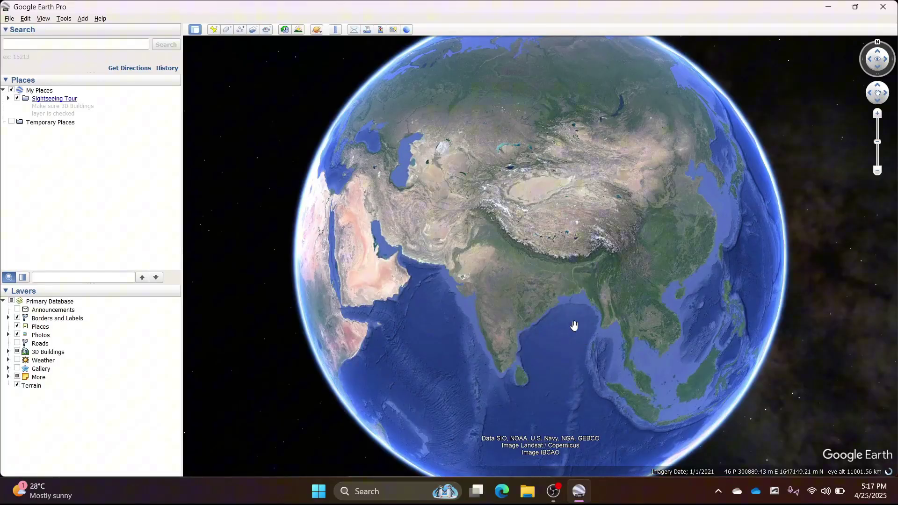
scroll(538, 256, "up", 6)
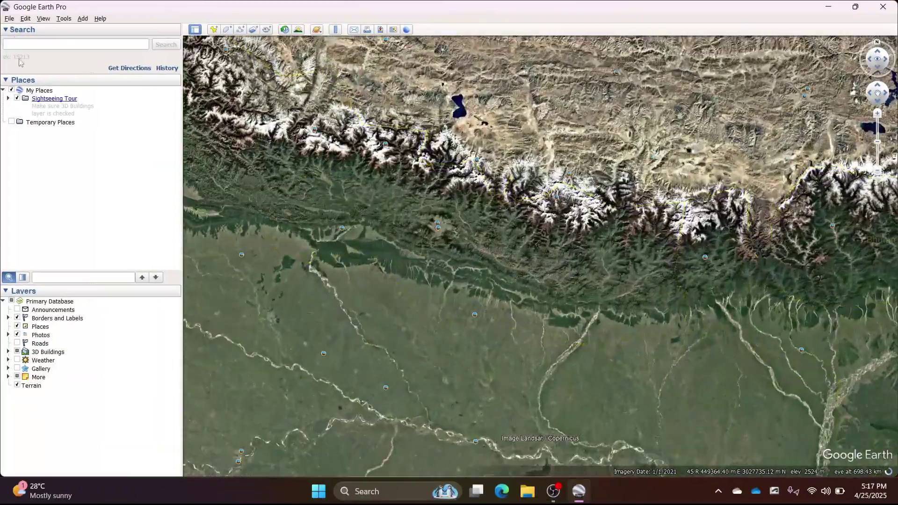
left_click(23, 44)
type("ka")
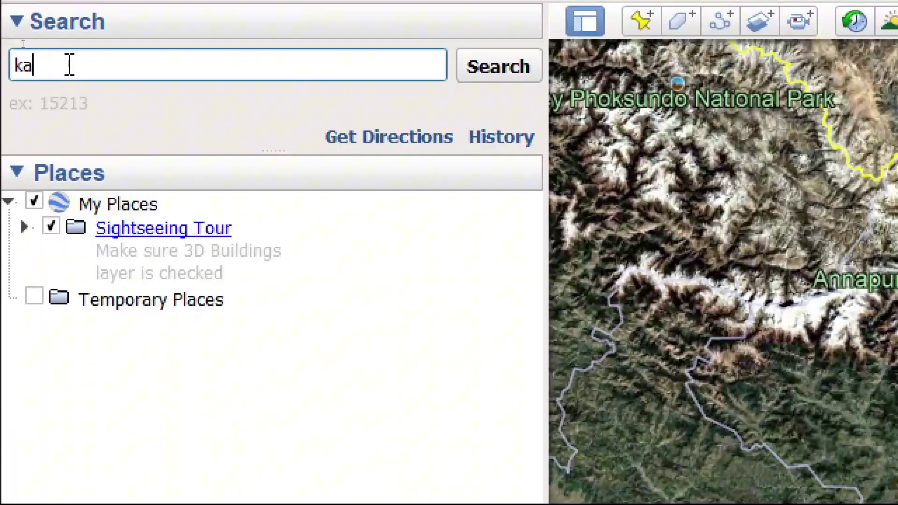
type("thmandu")
left_click(110, 103)
left_click(498, 70)
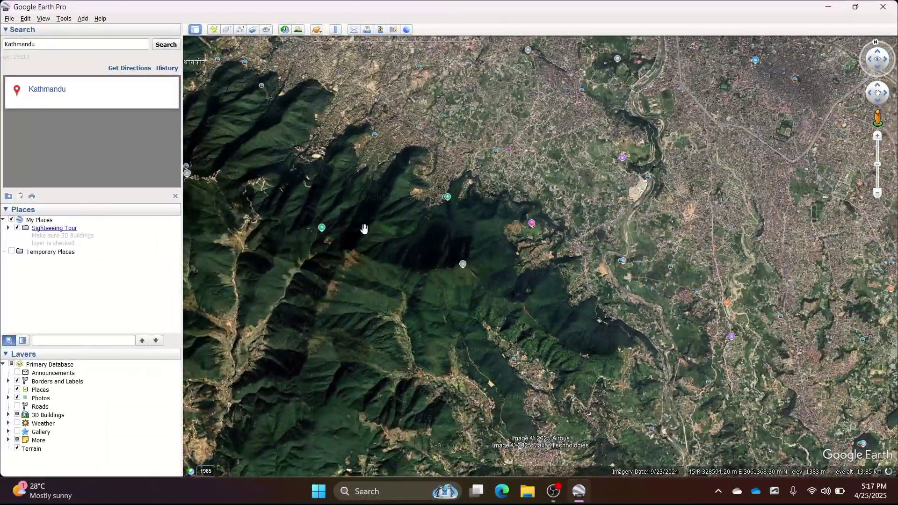
Bring the hills around Champa Devi Temple into view and reset the compass so the map faces north.
scroll(448, 270, "up", 5)
middle_click_drag(505, 322, 507, 344)
middle_click_drag(608, 269, 689, 210)
left_click_drag(690, 211, 698, 244)
left_click_drag(891, 68, 874, 57)
middle_click_drag(876, 55, 491, 274)
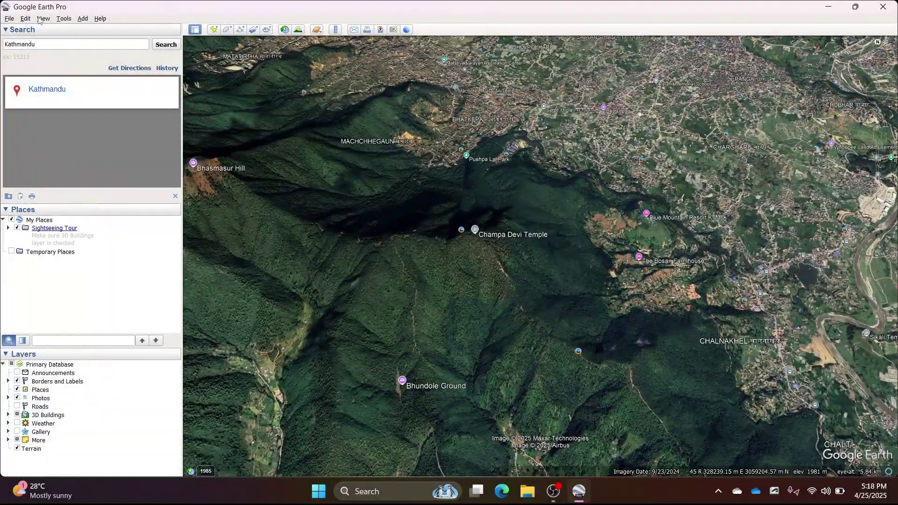
left_click(43, 18)
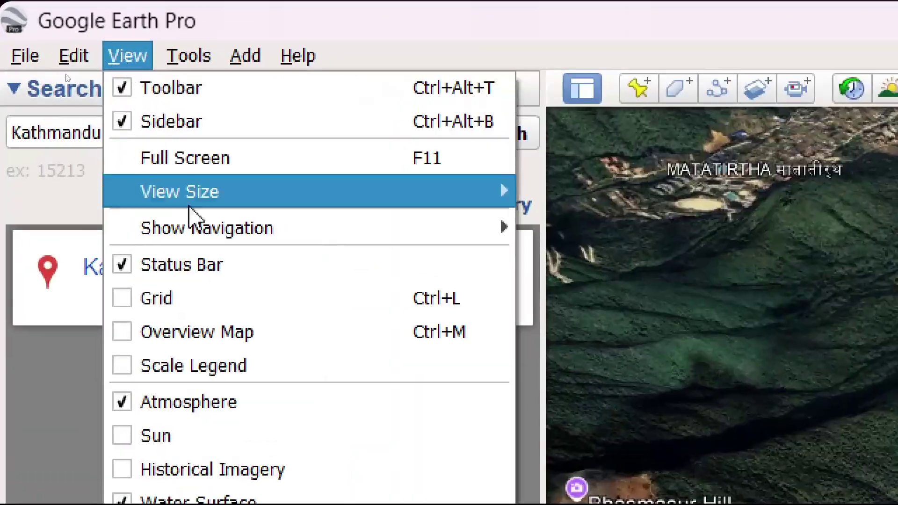
mouse_move(89, 195)
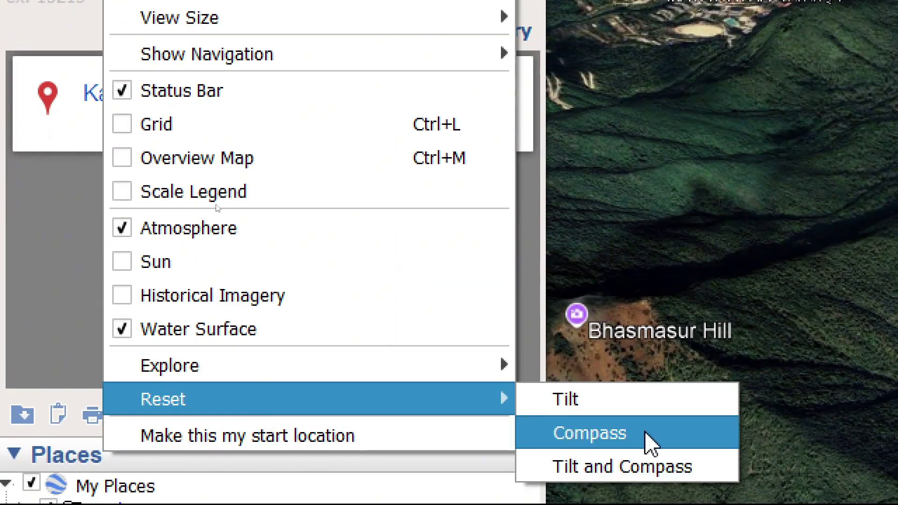
left_click(642, 438)
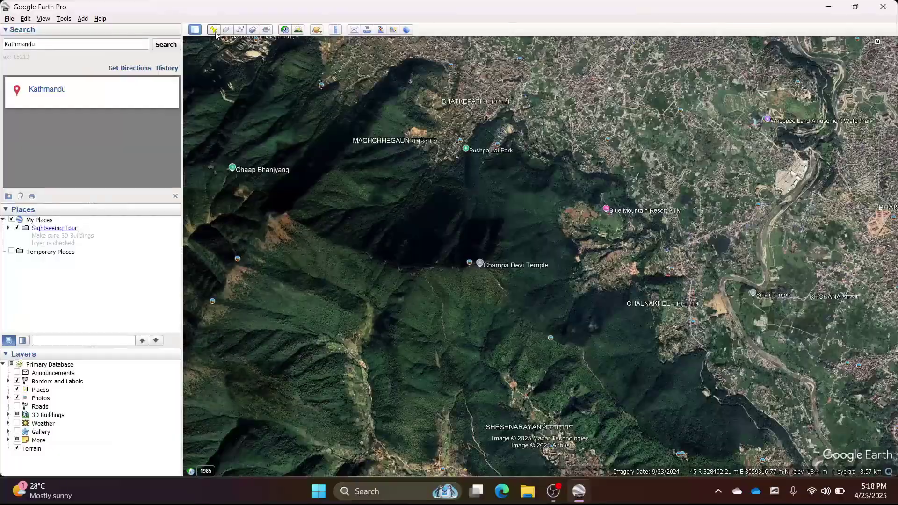
Add a placemark named FINAL-POINT at Champa Devi Temple, at about 327781 m E, 3059207 m N.
left_click(214, 59)
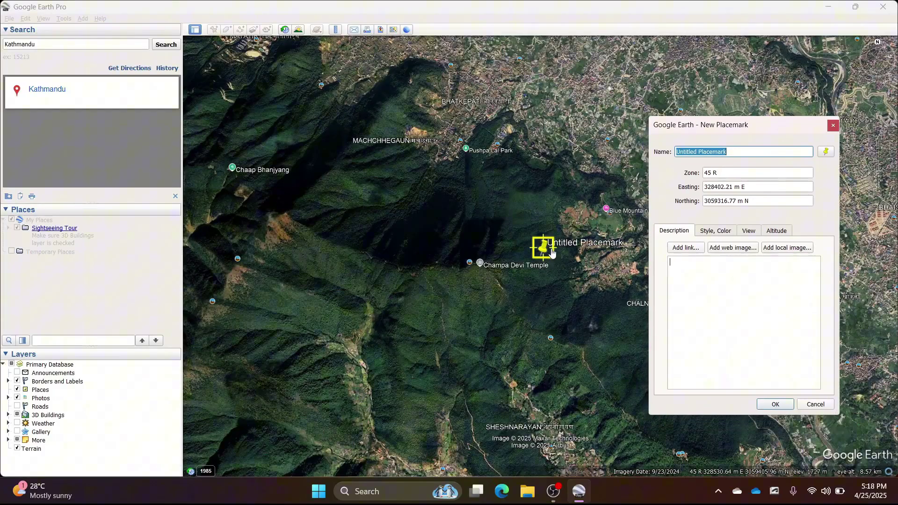
left_click_drag(551, 253, 478, 267)
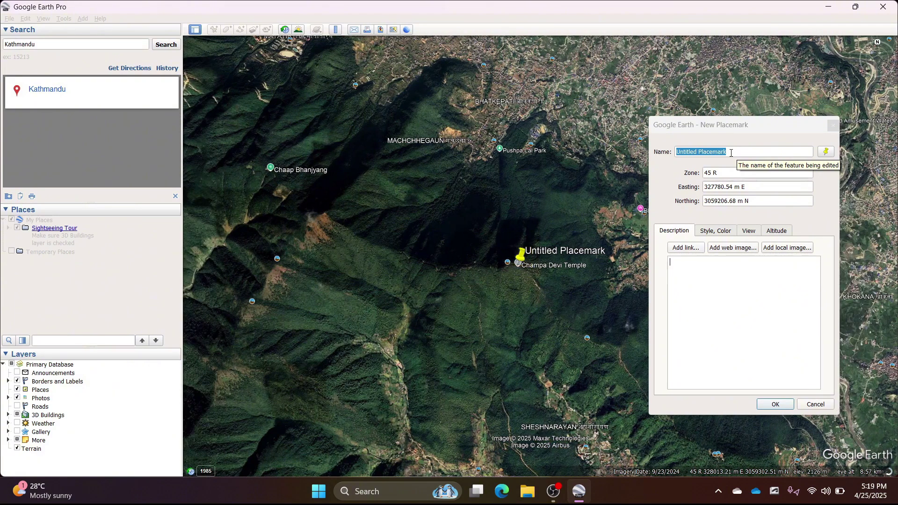
left_click(731, 153)
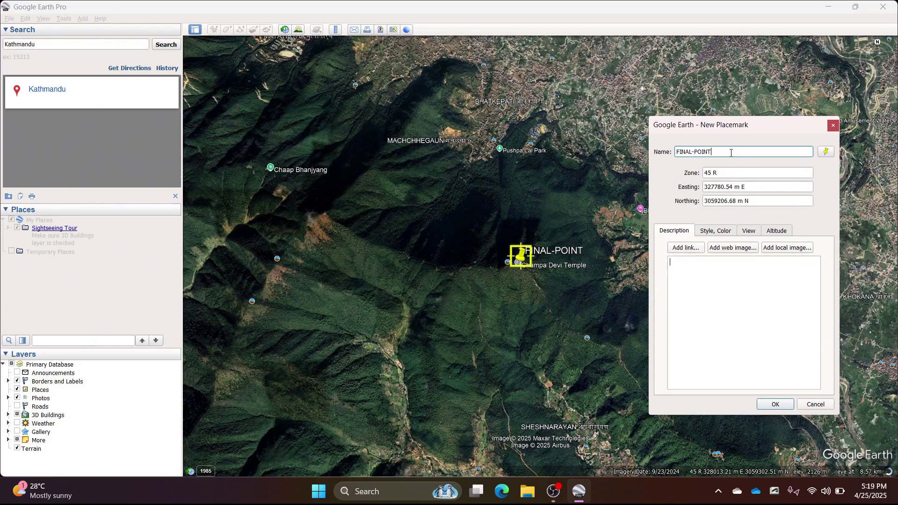
left_click(775, 404)
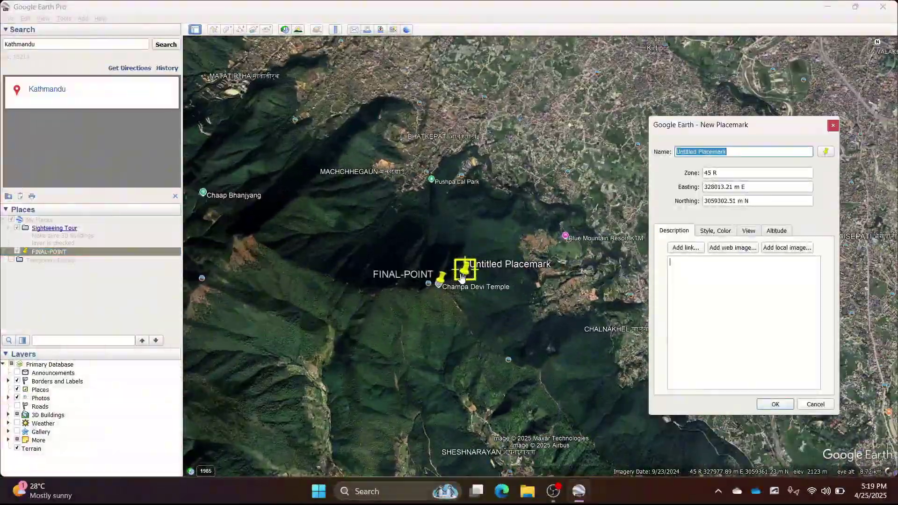
Add a placemark named INITIAL POINT at the road junction east of the temple, at about 330044 m E, 3059450 m N.
left_click_drag(471, 261, 628, 181)
middle_click_drag(554, 344, 405, 419)
scroll(482, 280, "up", 4)
left_click_drag(519, 300, 346, 262)
left_click_drag(559, 176, 438, 283)
scroll(448, 311, "up", 2)
scroll(449, 312, "up", 8)
left_click_drag(427, 188, 432, 213)
left_click(741, 152)
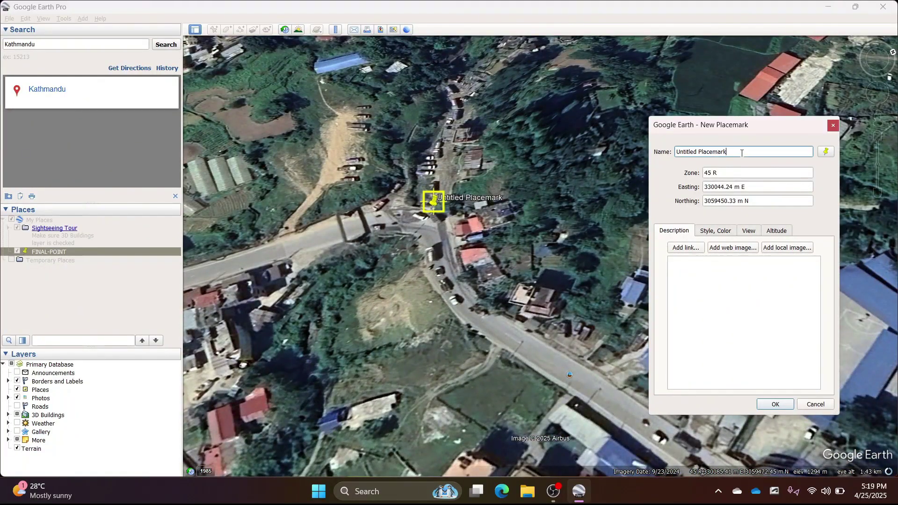
left_click(774, 405)
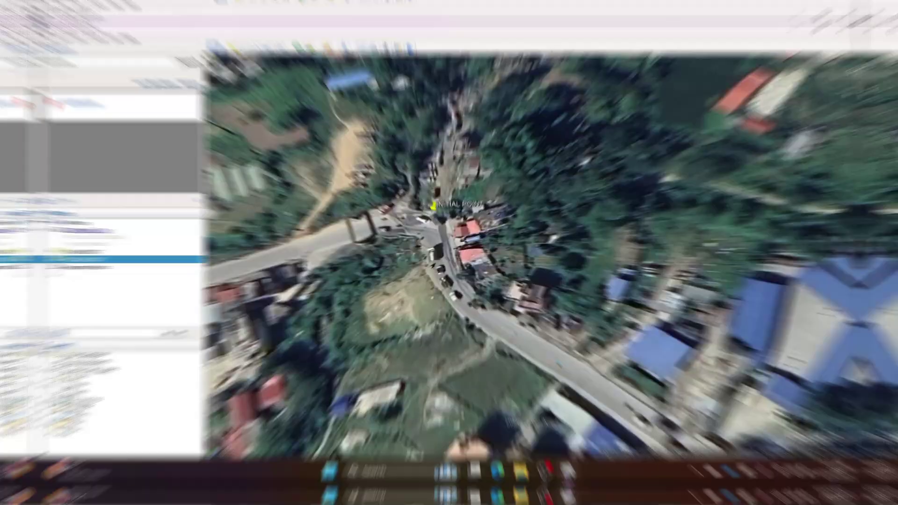
Draw a polygon enclosing the terrain around the initial and final points and name it SURVEY AREA.
scroll(487, 254, "down", 15)
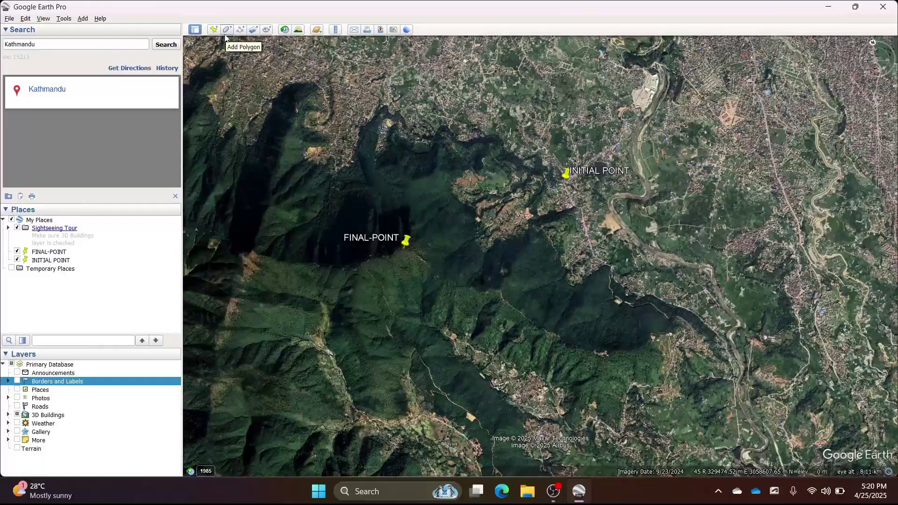
left_click(226, 63)
left_click(324, 201)
left_click(296, 329)
scroll(296, 328, "down", 5)
left_click(359, 341)
left_click(392, 345)
left_click(428, 361)
left_click(457, 377)
left_click(473, 366)
left_click(487, 349)
left_click(490, 320)
left_click(452, 293)
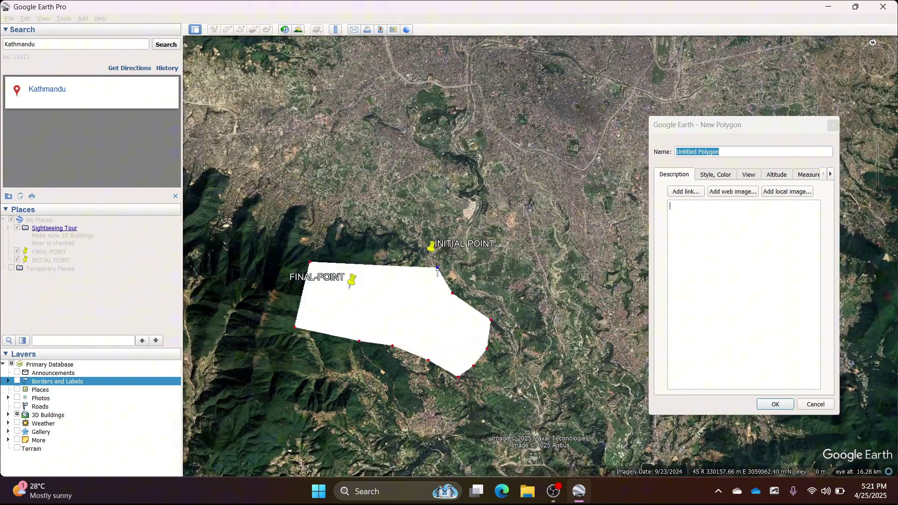
left_click_drag(396, 233, 327, 230)
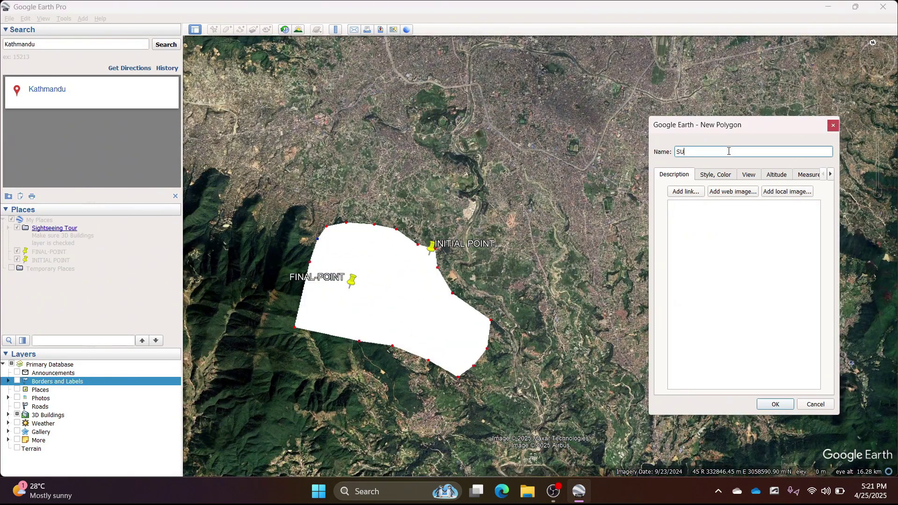
type("SURVEY AREA")
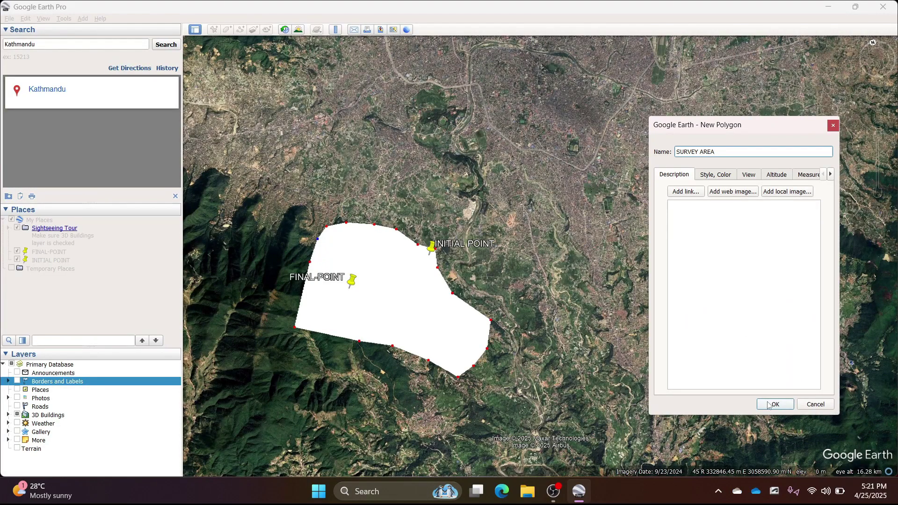
left_click(769, 404)
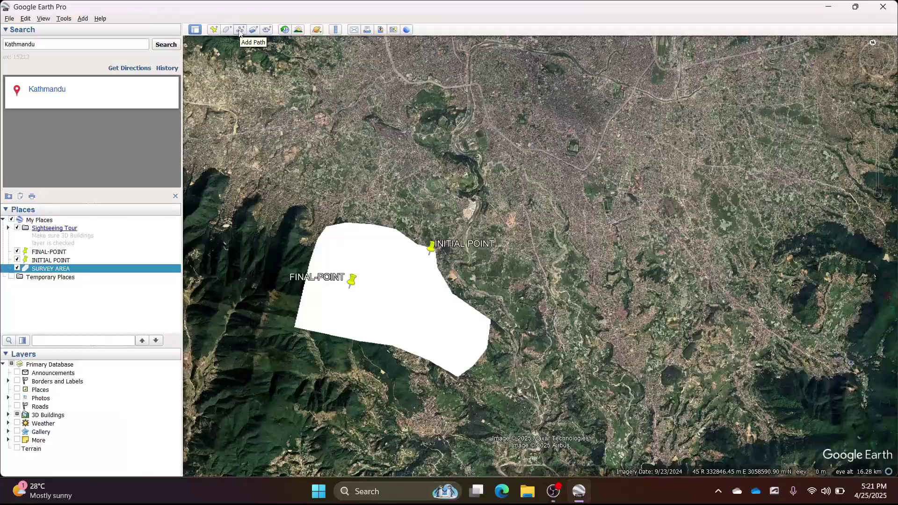
Draw a freehand path that fills the survey area polygon with dense, closely spaced points.
left_click(244, 66)
scroll(346, 299, "up", 5)
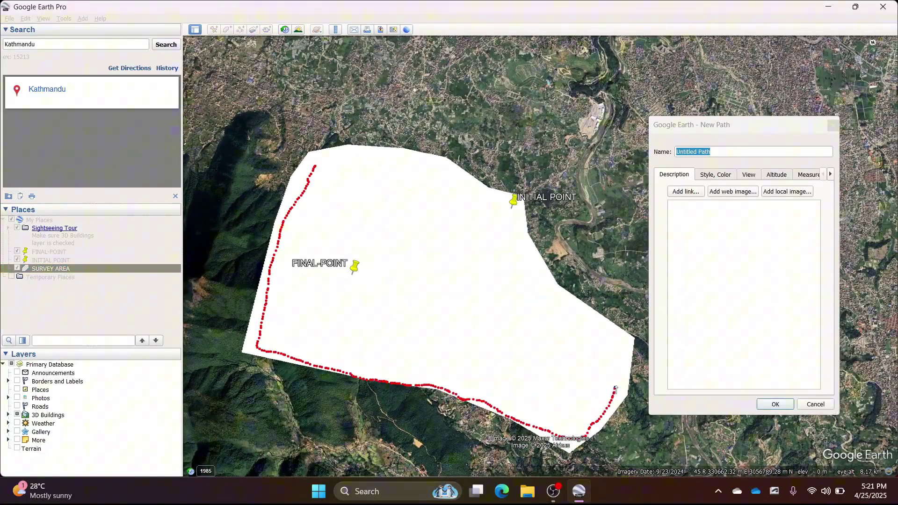
mouse_move(618, 349)
left_mouse_down()
mouse_move(267, 327)
mouse_move(299, 243)
mouse_move(337, 300)
mouse_move(281, 346)
left_mouse_up()
mouse_move(275, 287)
left_mouse_down()
mouse_move(481, 346)
mouse_move(545, 392)
mouse_move(575, 308)
mouse_move(587, 364)
mouse_move(383, 368)
left_mouse_up()
mouse_move(463, 373)
left_mouse_down()
mouse_move(467, 328)
mouse_move(546, 423)
left_mouse_up()
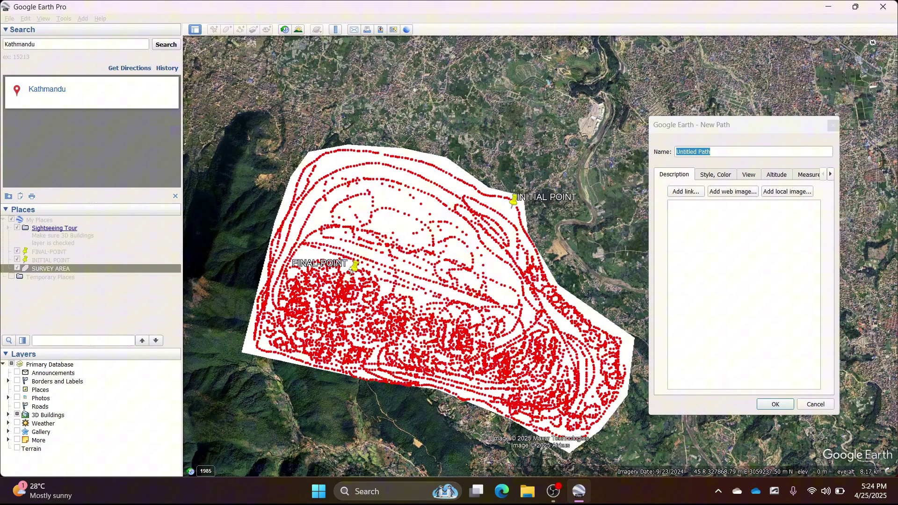
scroll(482, 290, "up", 5)
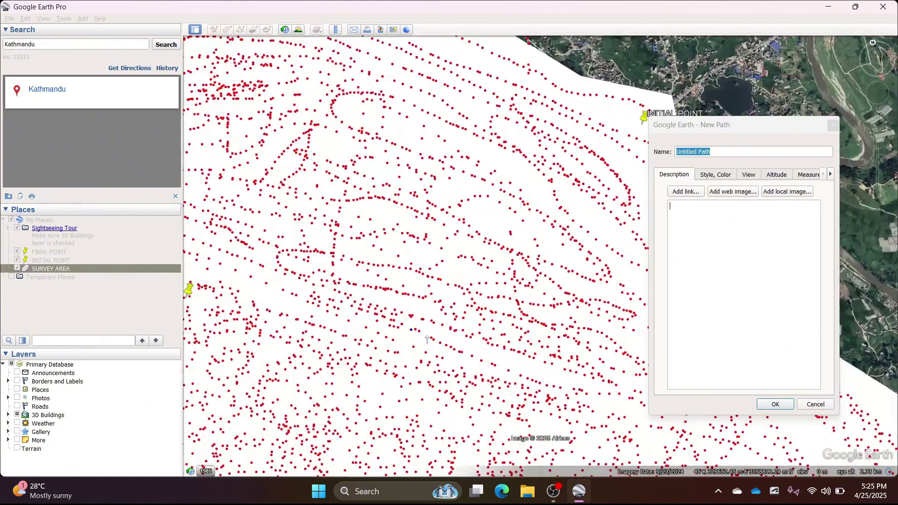
scroll(511, 362, "down", 5)
Name the new path SURVEY POINTS and save it to My Places.
left_click(717, 150)
type("SURVEY POINTS")
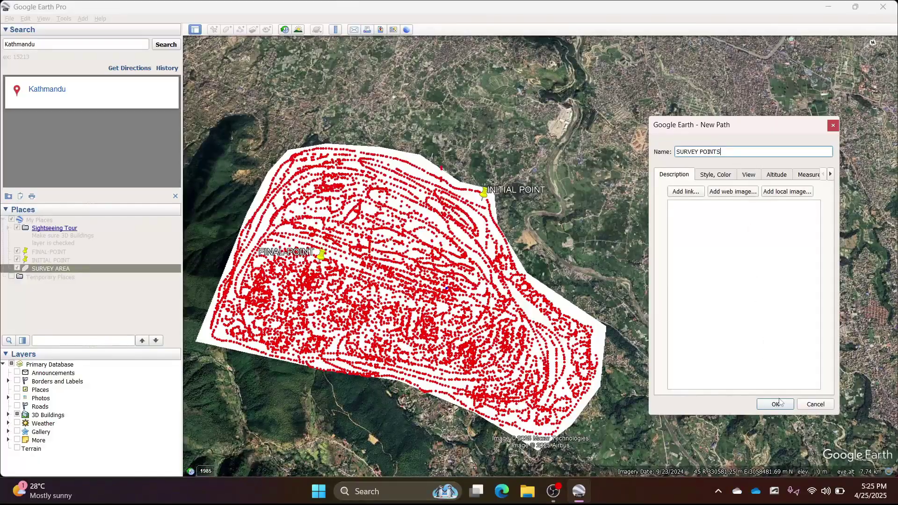
left_click(775, 404)
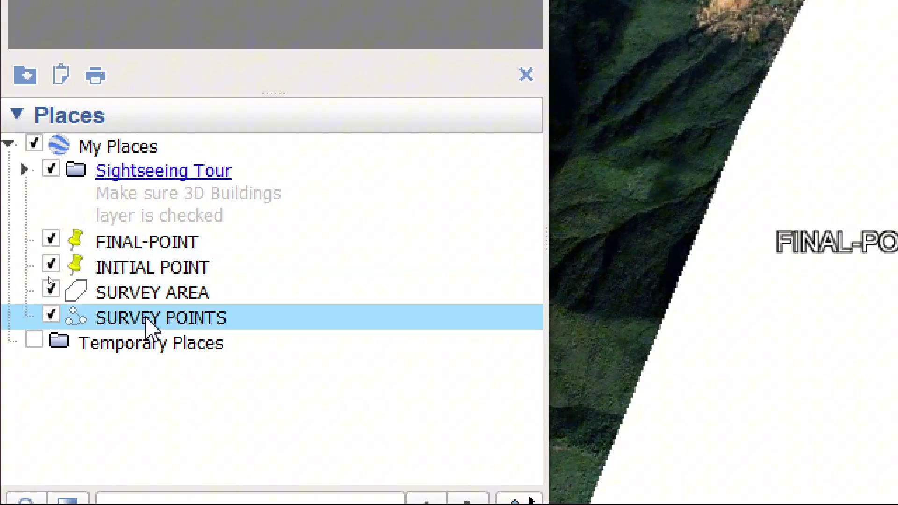
Save the SURVEY POINTS path to the Desktop as a KML file named SURVEY POINTS.
right_click(146, 318)
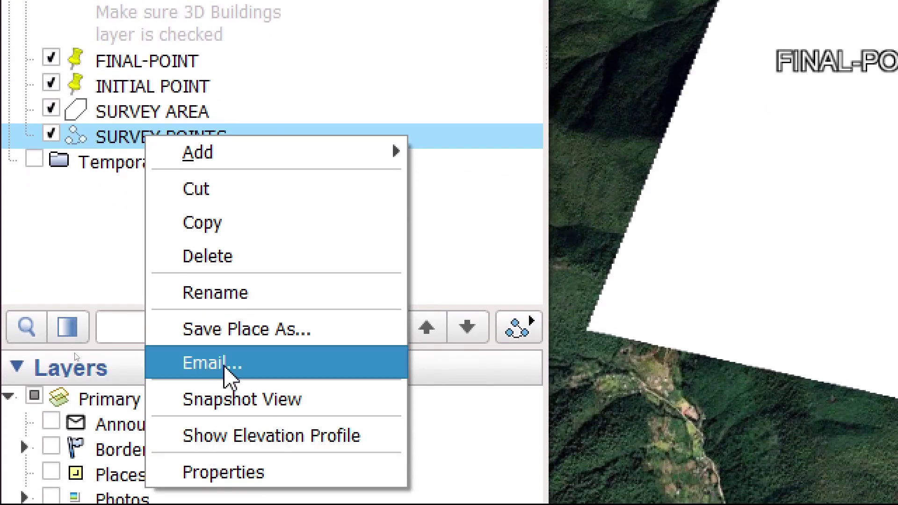
left_click(224, 339)
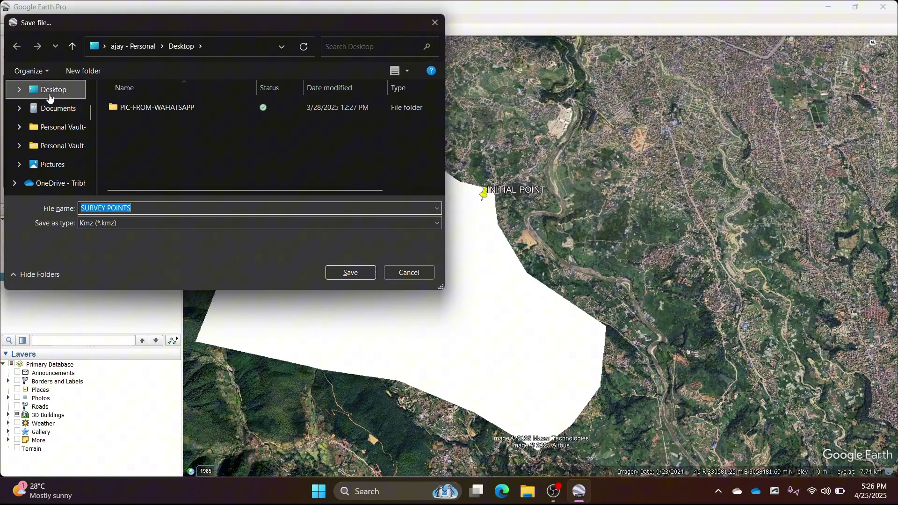
left_click(52, 90)
scroll(51, 112, "up", 5)
scroll(51, 112, "up", 2)
left_click(47, 145)
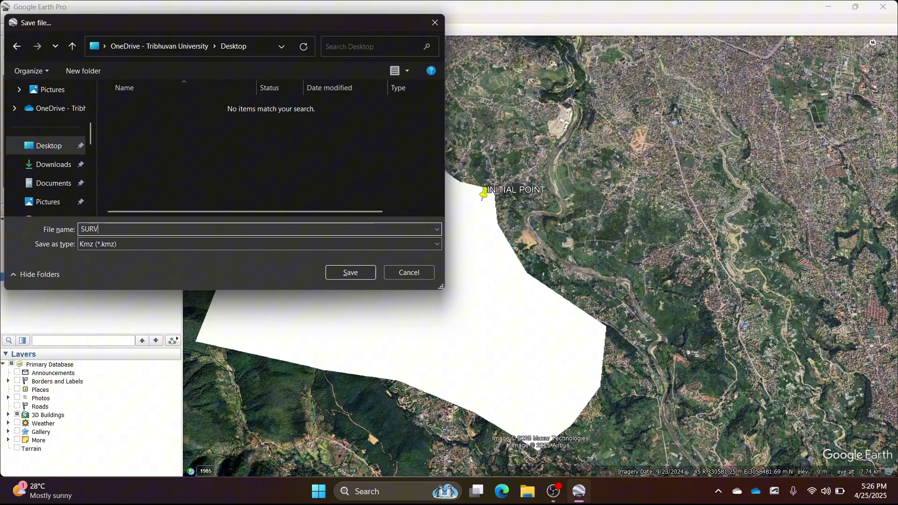
left_click(139, 244)
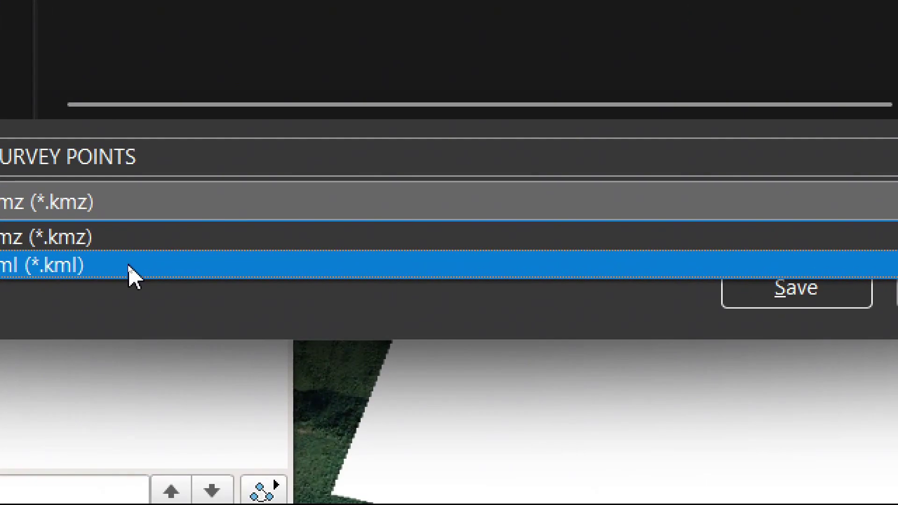
left_click(735, 292)
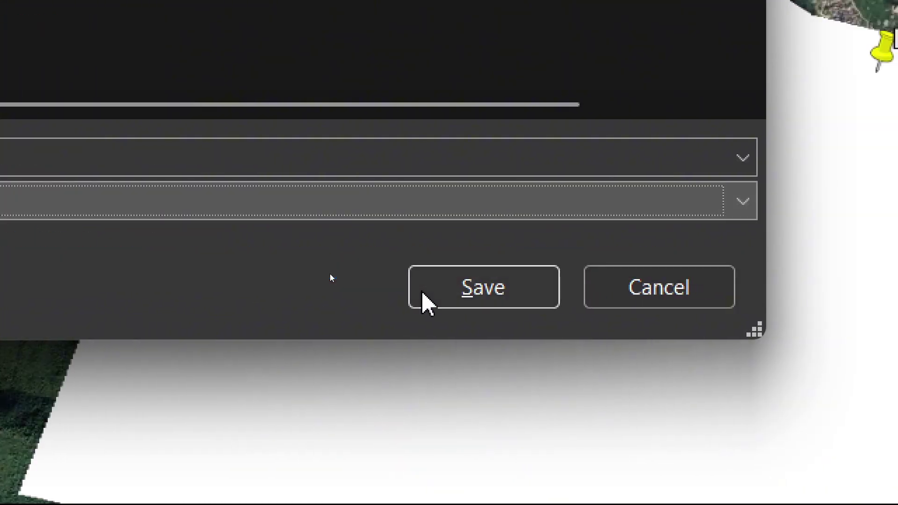
left_click(461, 297)
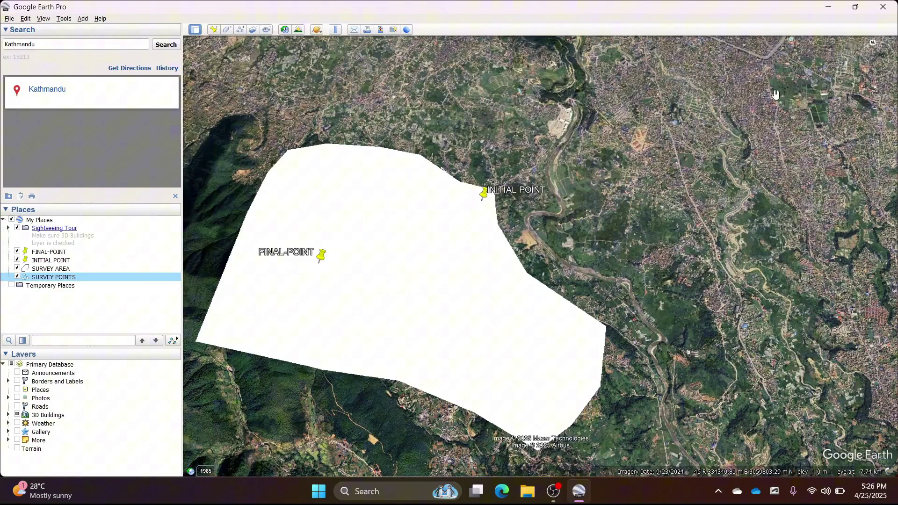
Switch from Google Earth Pro to the Edge browser and search the web for GPS Visualizer.
left_click(825, 8)
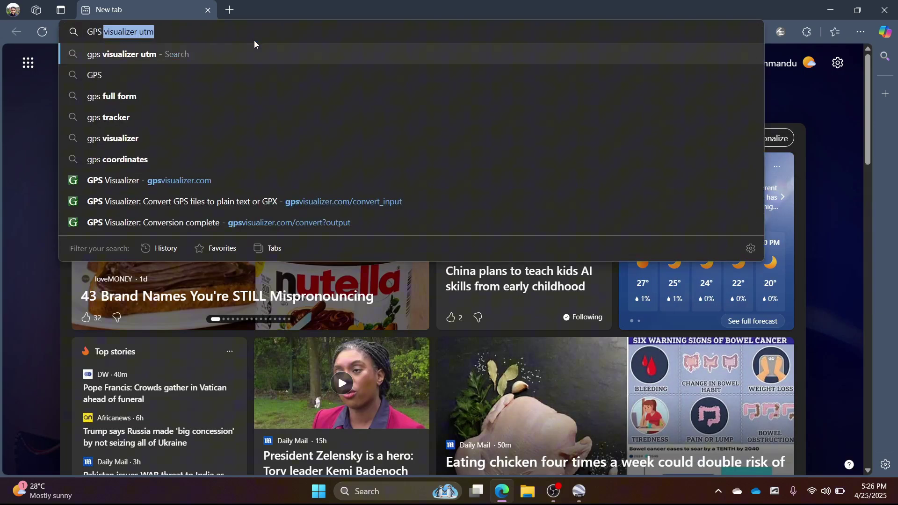
type("VIS")
key("Escape")
type("GPS VISUALI")
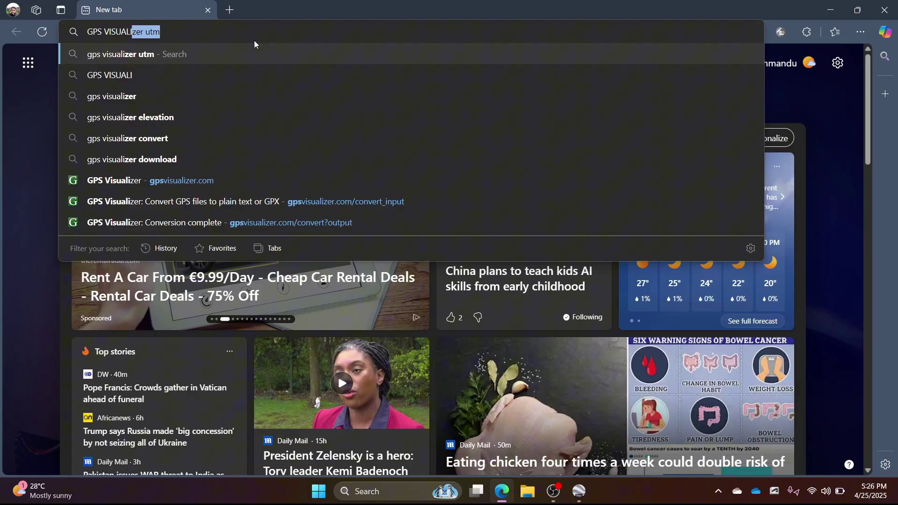
type("ZER")
key("Return")
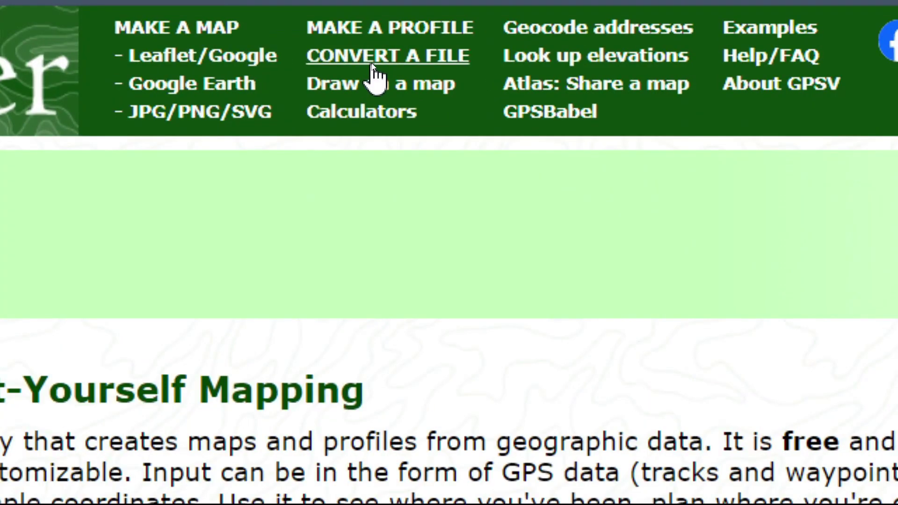
Open GPS Visualizer's file conversion form and choose the SURVEY POINTS file from the Desktop as File #1.
left_click(373, 66)
scroll(269, 265, "down", 4)
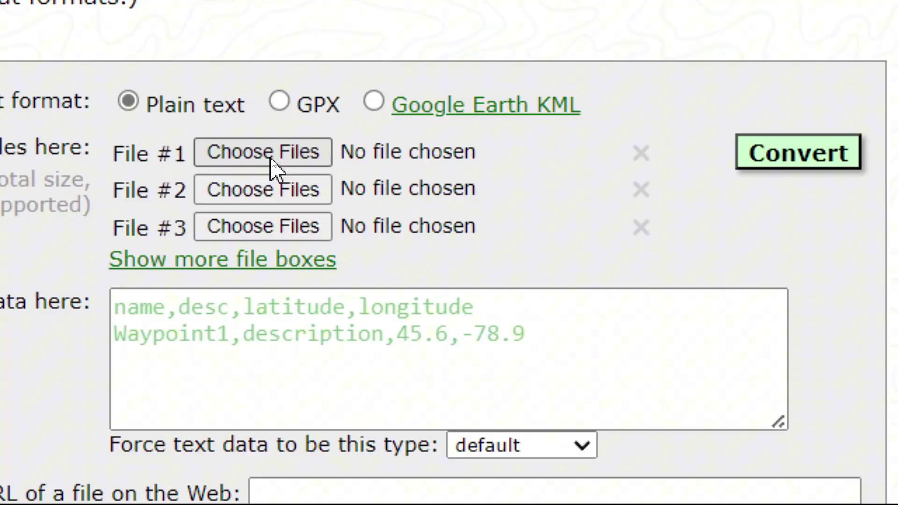
left_click(271, 159)
scroll(155, 206, "up", 5)
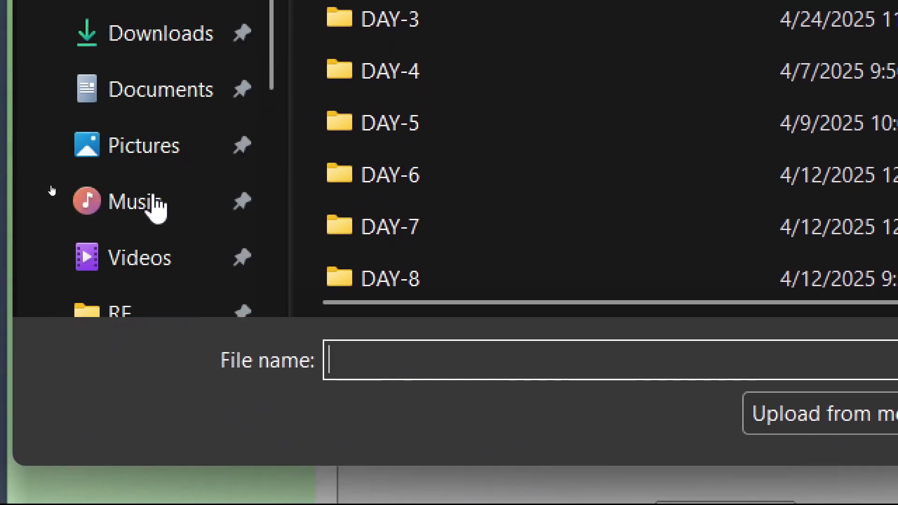
scroll(155, 209, "down", 1)
left_click(145, 202)
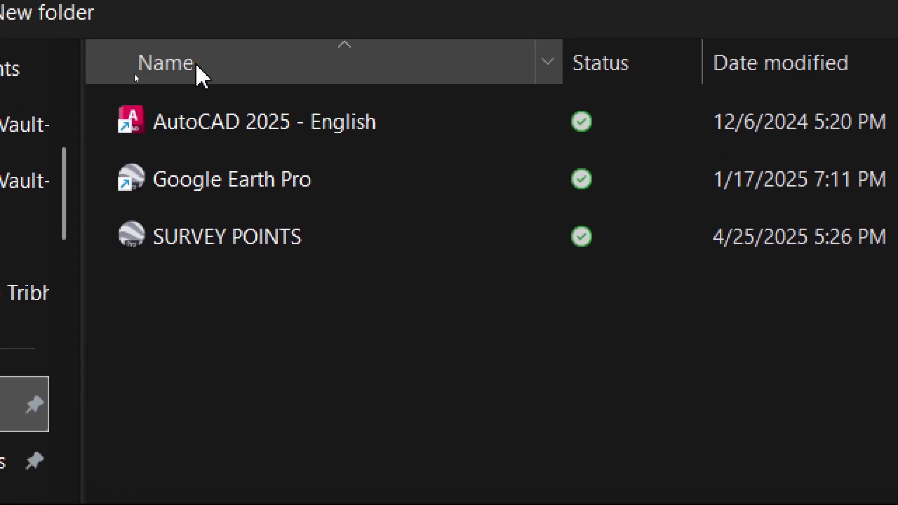
left_click(236, 256)
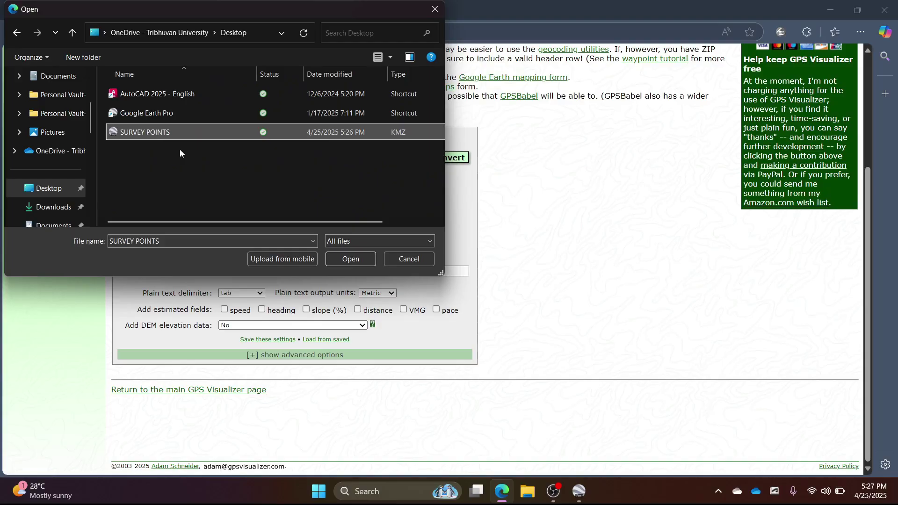
left_click(348, 258)
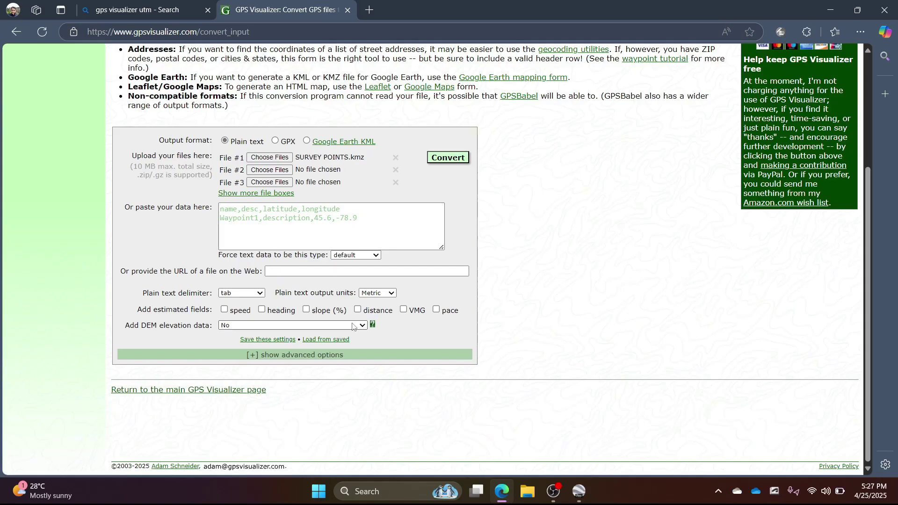
Set the added DEM elevation data to best available source and expand the form's advanced options.
left_click(353, 326)
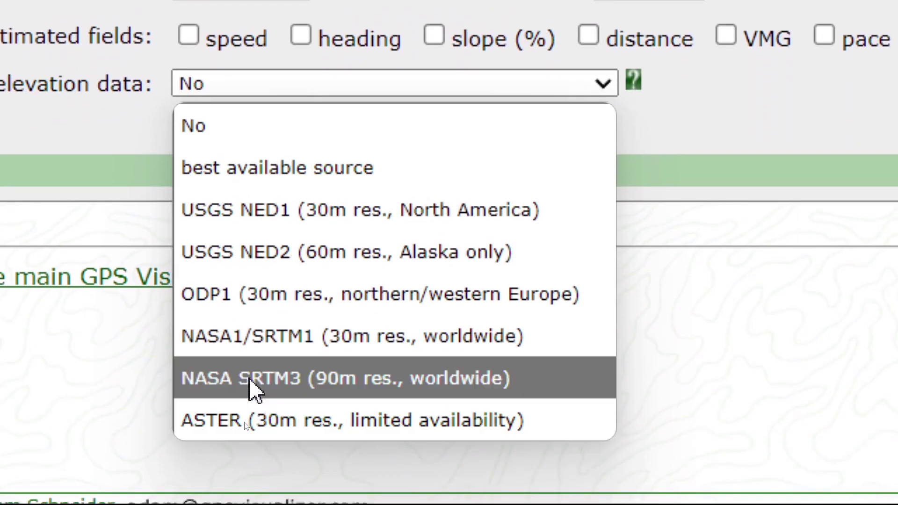
left_click(252, 167)
left_click(329, 177)
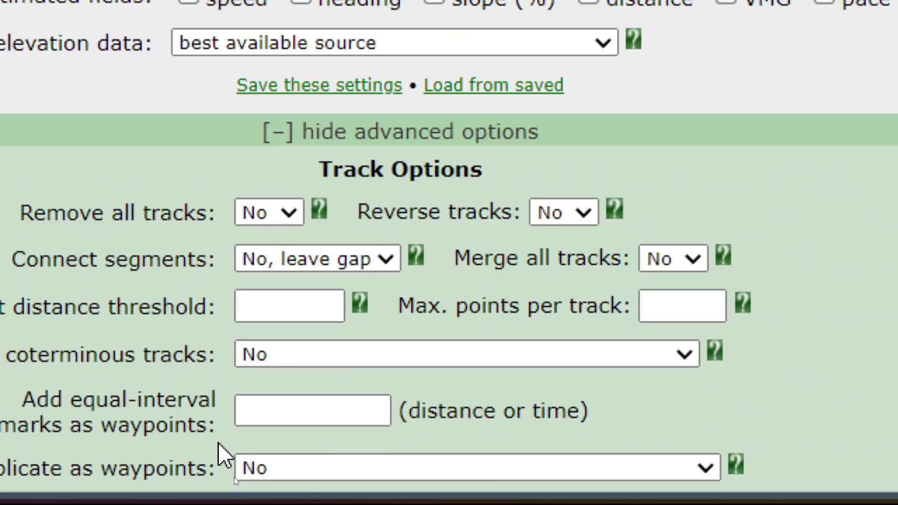
Set Output UTM coordinates to Yes and convert the SURVEY POINTS file to plain text.
scroll(232, 351, "down", 10)
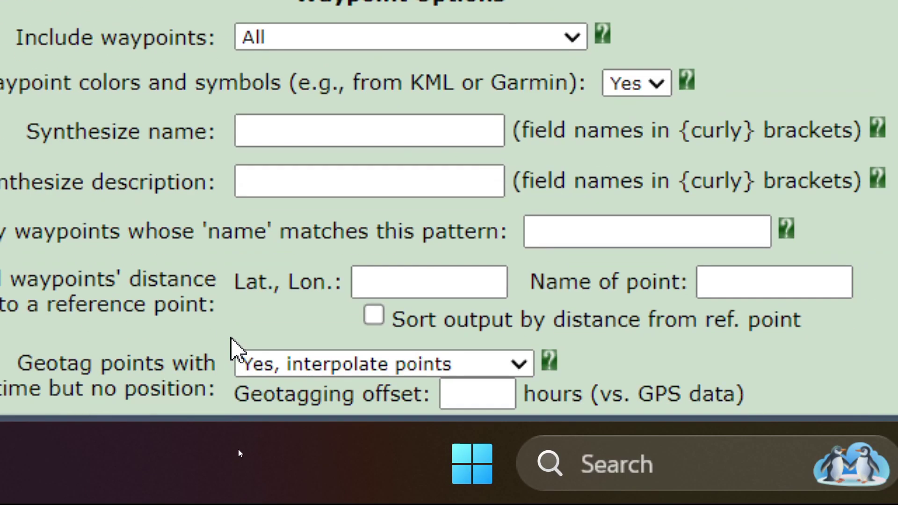
scroll(232, 349, "down", 2)
scroll(230, 344, "up", 2)
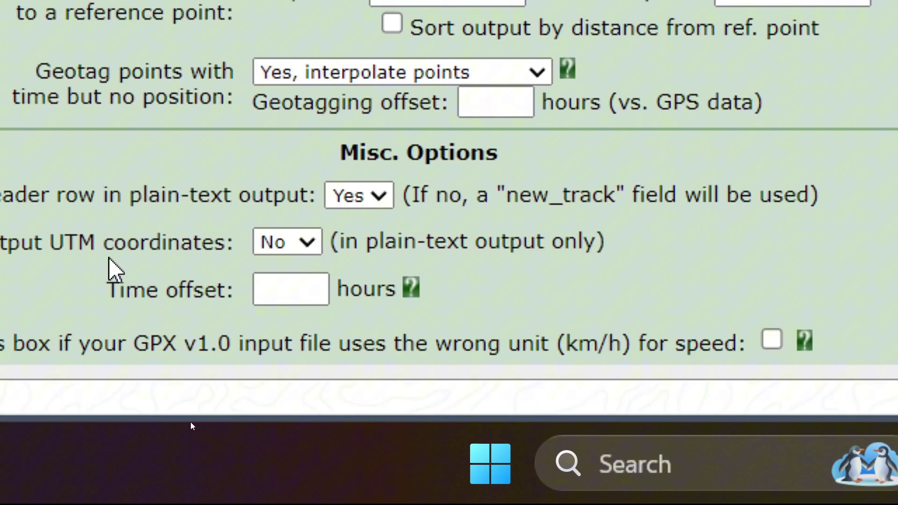
left_click(477, 243)
left_click(458, 325)
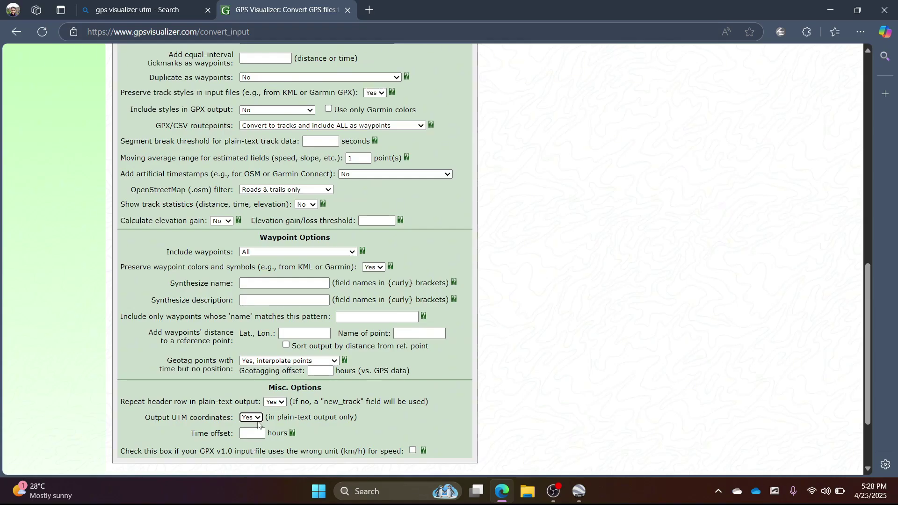
scroll(259, 424, "up", 7)
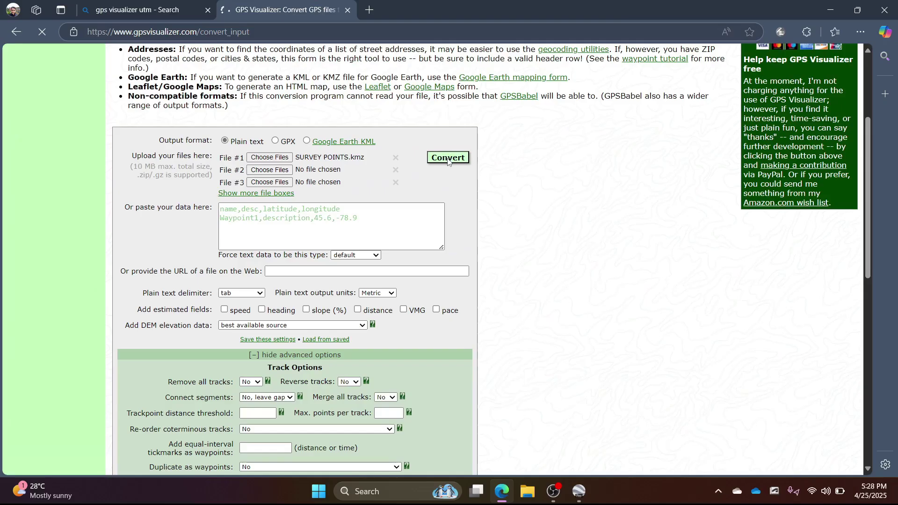
left_click(448, 161)
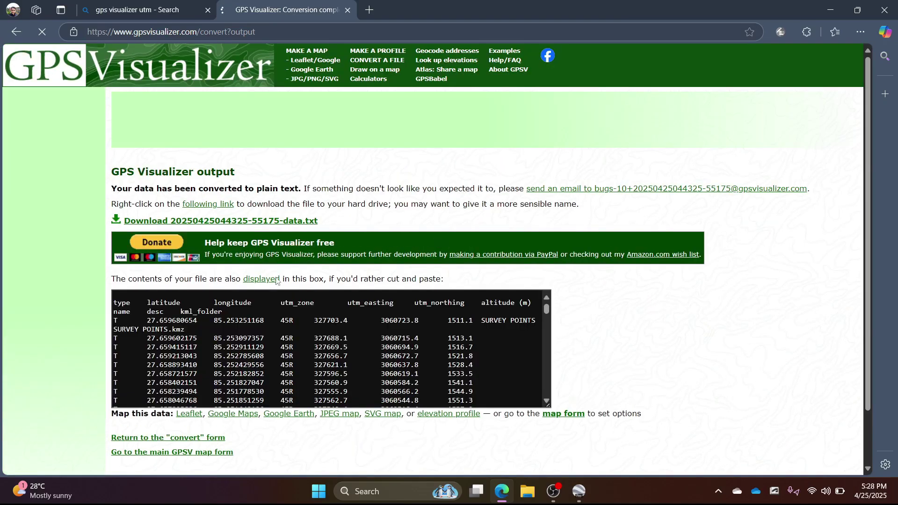
Download the converted data text file and open it from the Downloads folder in a maximized Notepad window.
scroll(310, 340, "down", 10)
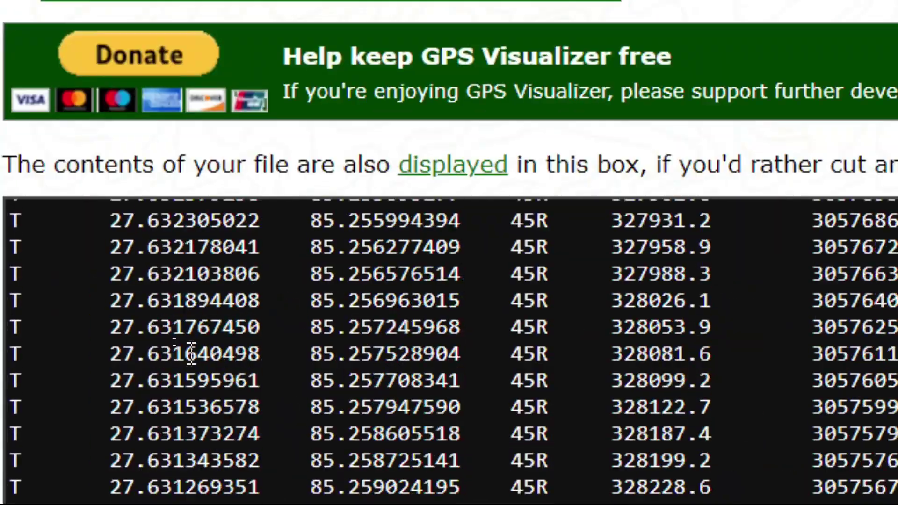
scroll(211, 360, "up", 3)
scroll(302, 409, "up", 1)
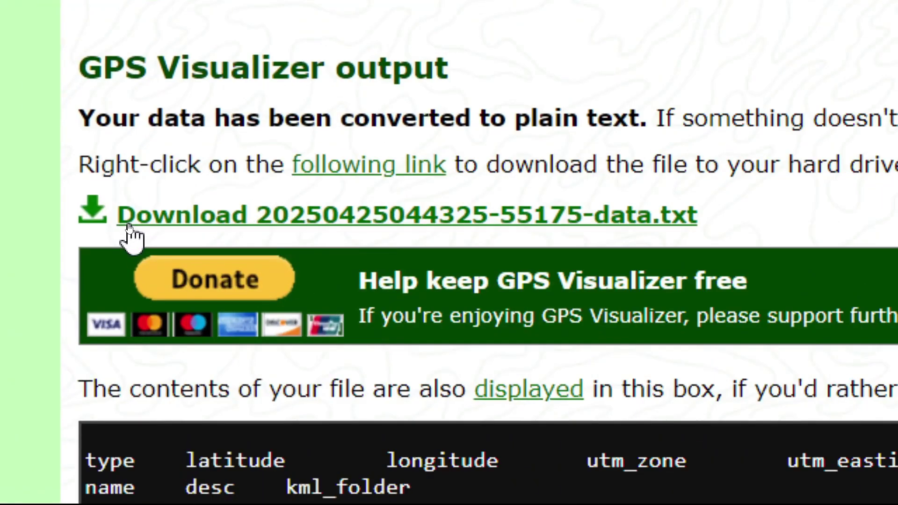
left_click(130, 225)
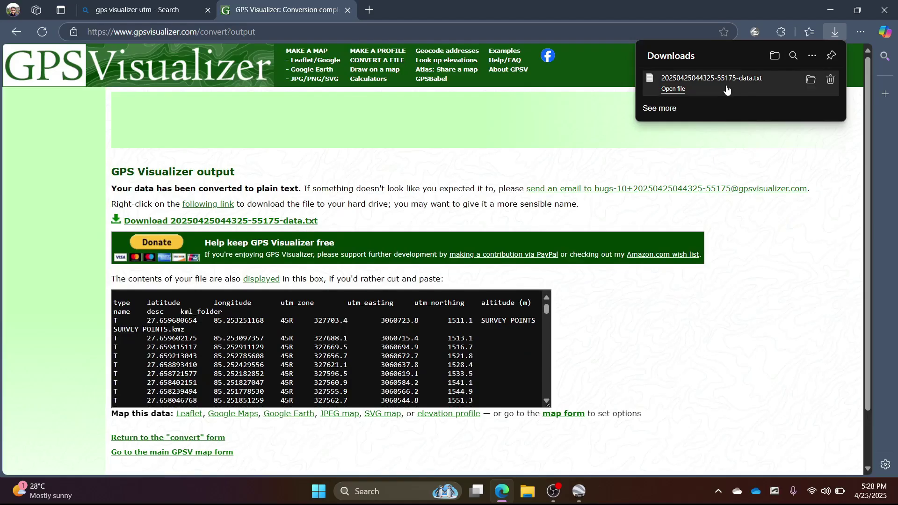
left_click(811, 80)
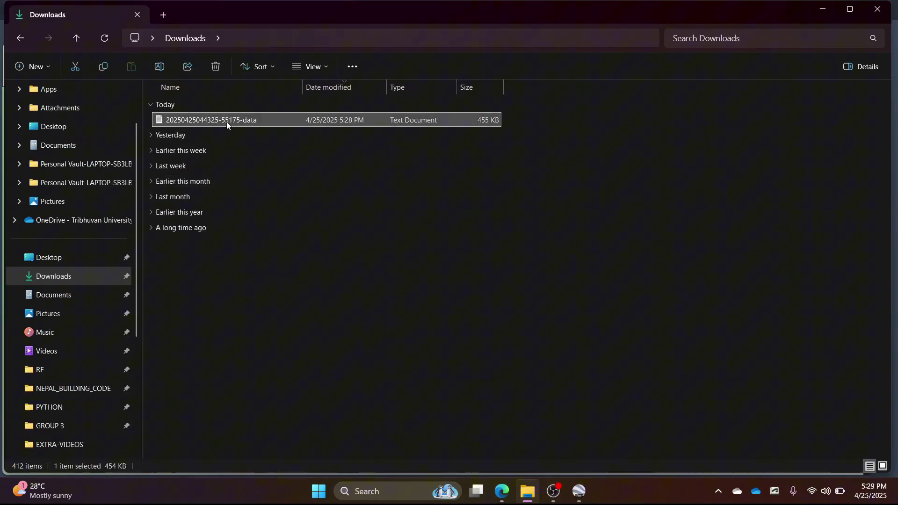
double_click(190, 121)
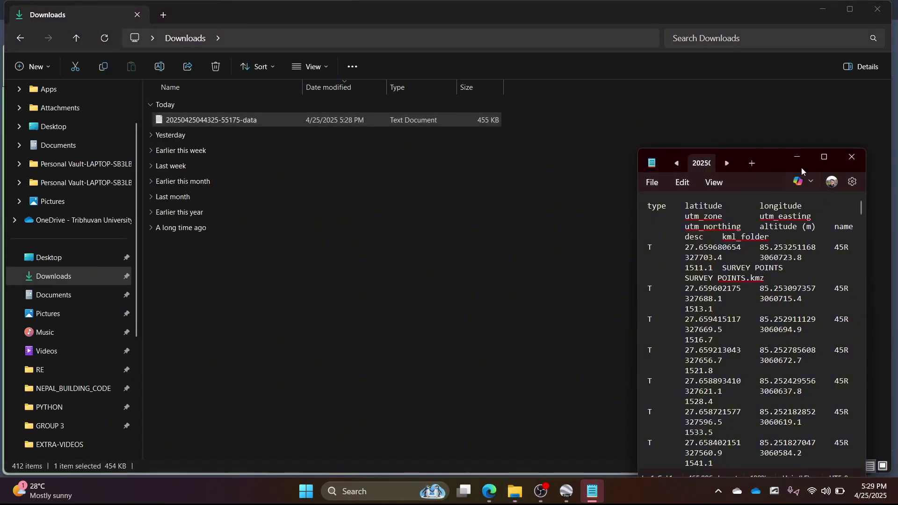
left_click(824, 156)
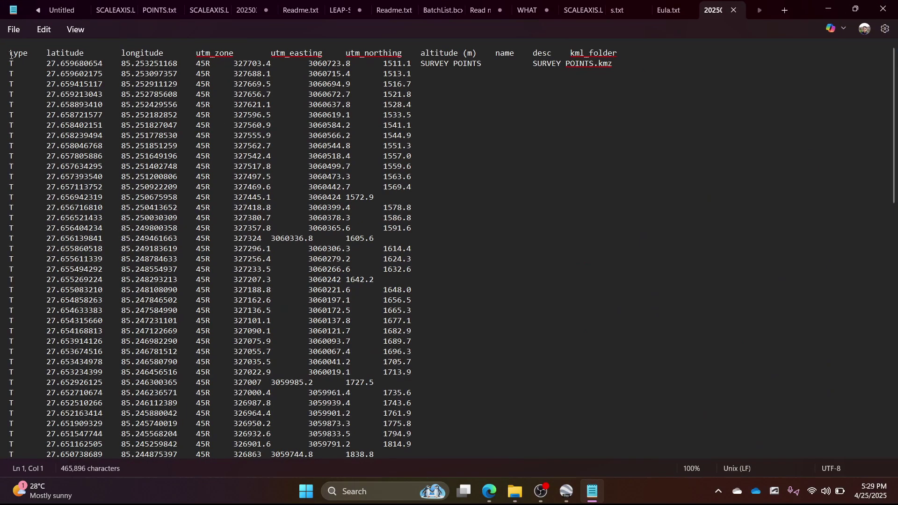
Copy the entire contents of the converted coordinate text file.
left_click_drag(11, 55, 630, 58)
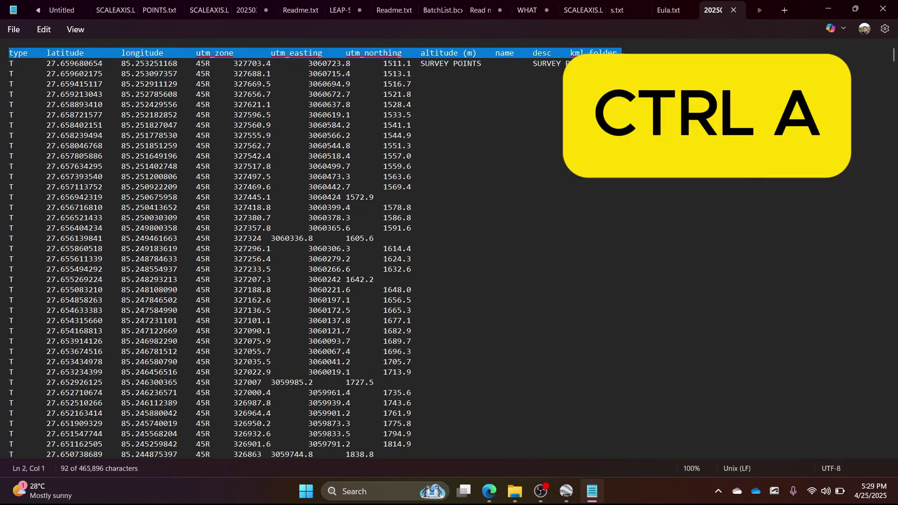
left_click(139, 166)
key("ctrl+a")
key("ctrl+c")
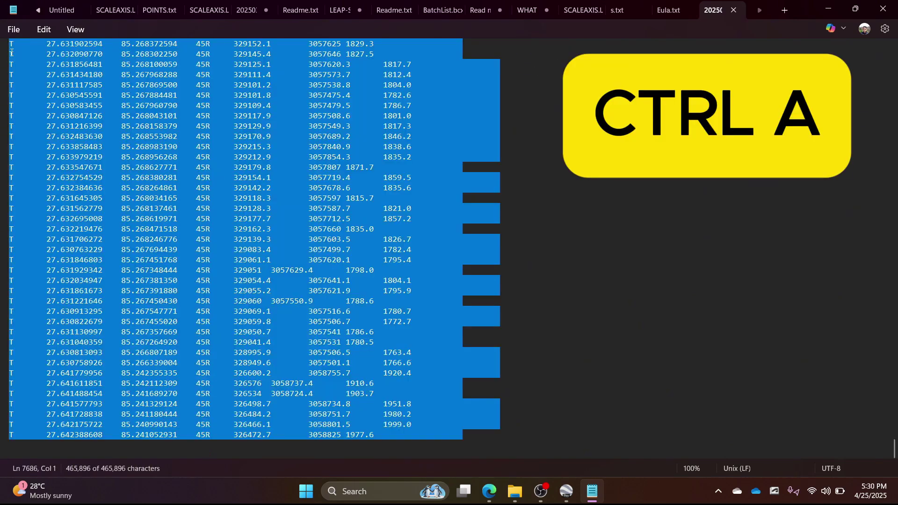
Launch Excel, create a blank workbook and paste the copied coordinate data starting at cell A1.
left_click(374, 491)
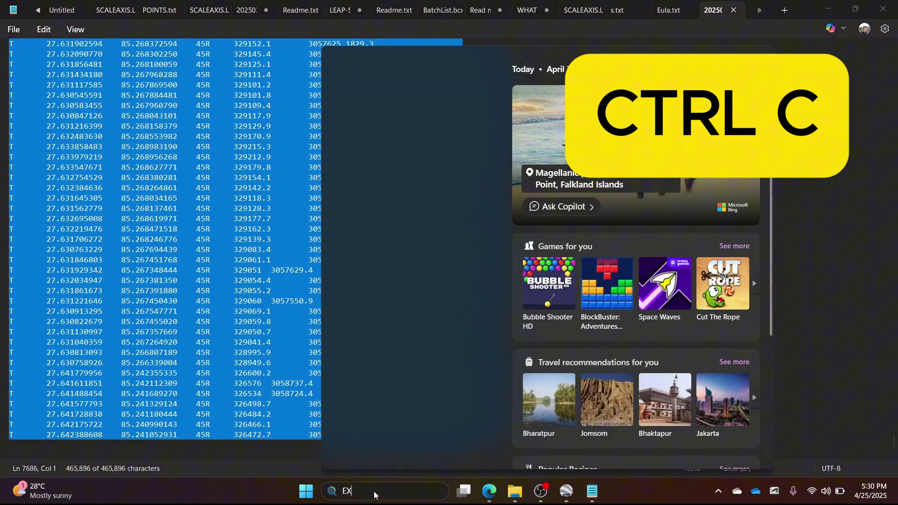
type("excel")
key("Return")
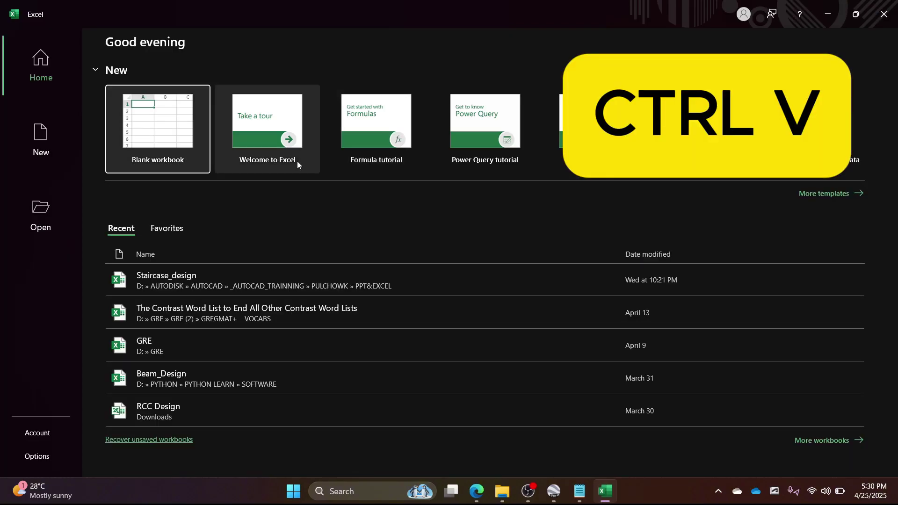
left_click(138, 171)
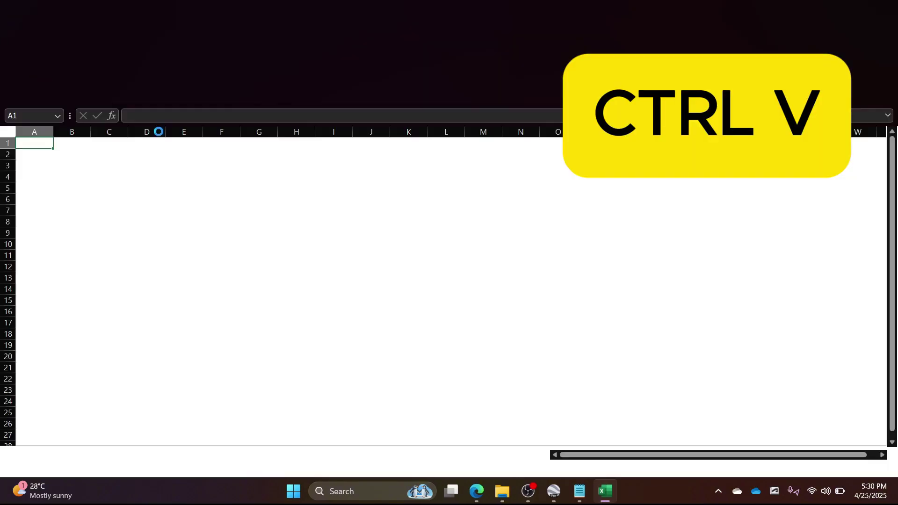
key("ctrl+v")
Delete the type, utm_zone, name, desc and kml_folder columns from the sheet.
left_click(72, 155)
left_click(34, 132)
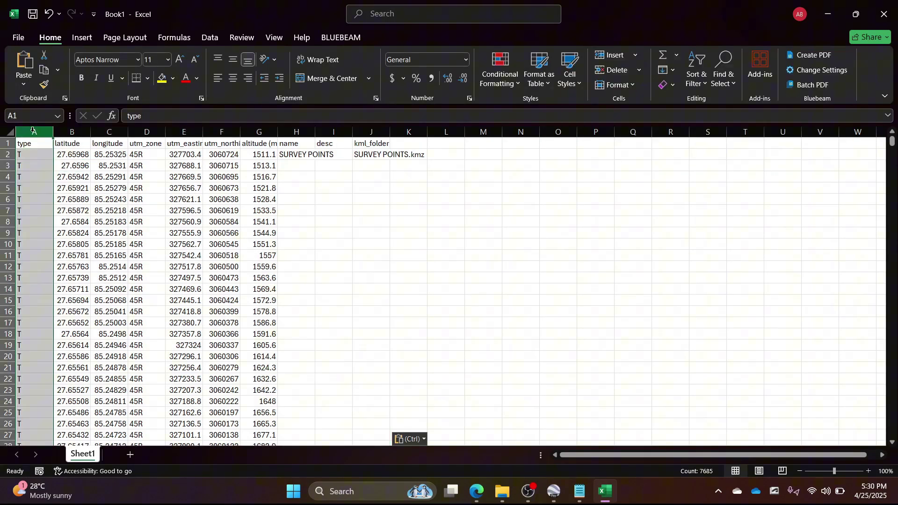
left_click(299, 133)
left_click(334, 133, "ctrl")
left_click(373, 133, "ctrl")
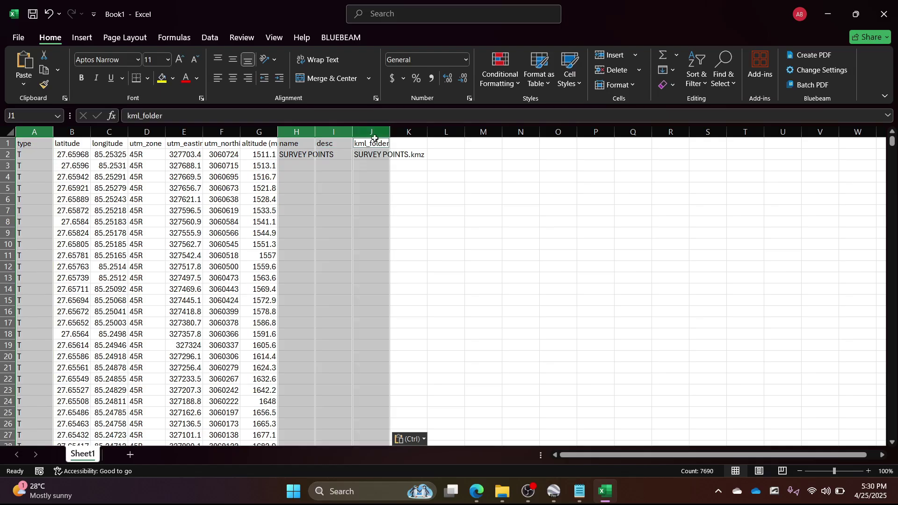
left_click(143, 131, "ctrl")
key("ctrl+minus")
left_click(107, 177)
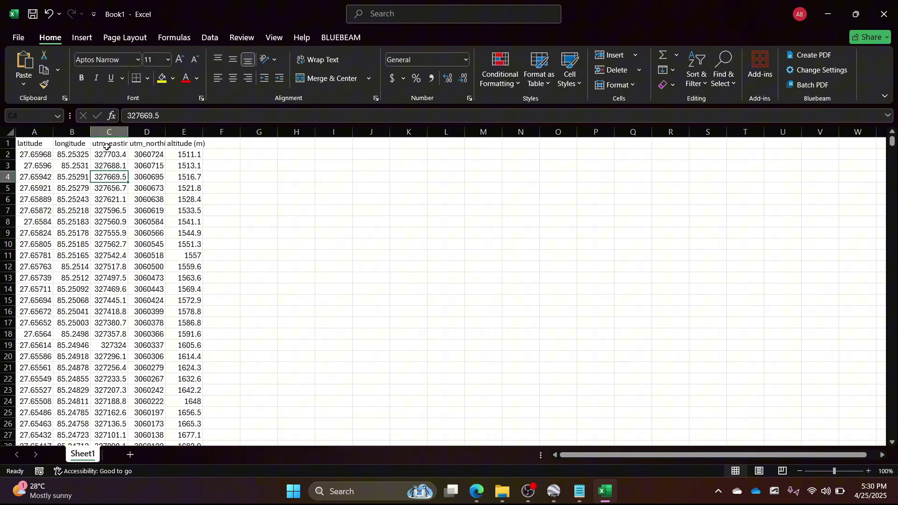
Auto-fit the widths of all the sheet's columns to their contents.
left_click(108, 144)
double_click(128, 132)
left_click(10, 132)
double_click(53, 132)
Review the latitude, longitude, easting, northing and altitude column headings and the first data row.
left_click(145, 155)
left_click(48, 142)
left_click(139, 142)
left_click(185, 141)
left_click(232, 139)
left_click(54, 144)
left_click(86, 144)
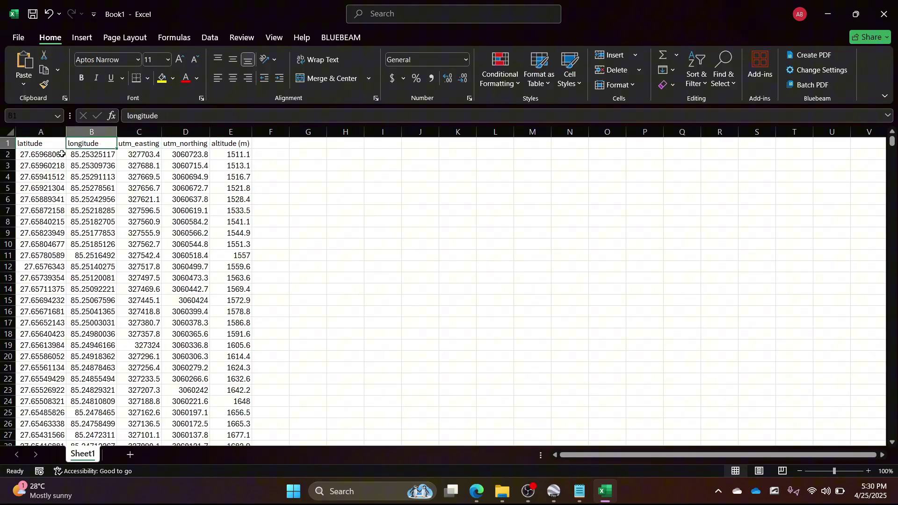
left_click_drag(56, 155, 182, 155)
Delete the latitude and longitude columns from the sheet.
left_click_drag(47, 133, 94, 133)
key("ctrl+minus")
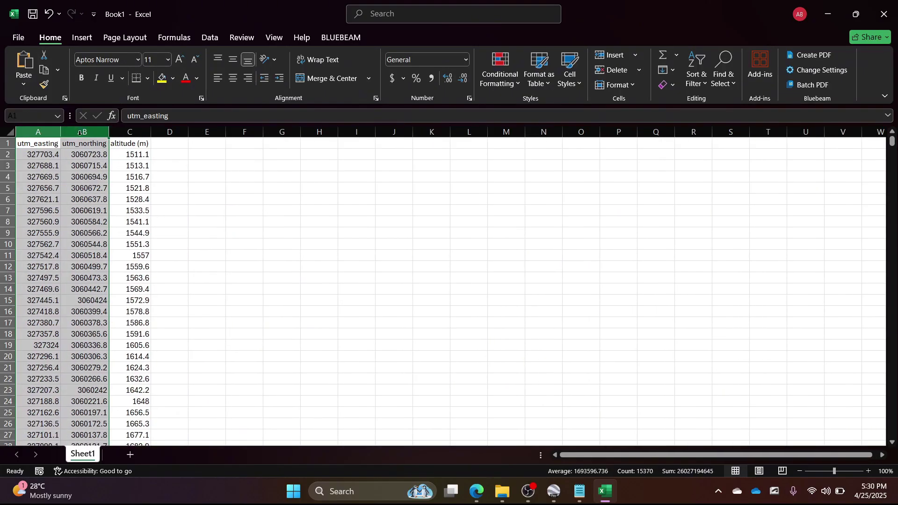
left_click(101, 155)
Insert a new column before utm_easting and give it the heading POINTS in cell A1.
left_click(38, 133)
key("ctrl+shift+plus")
left_click(32, 144)
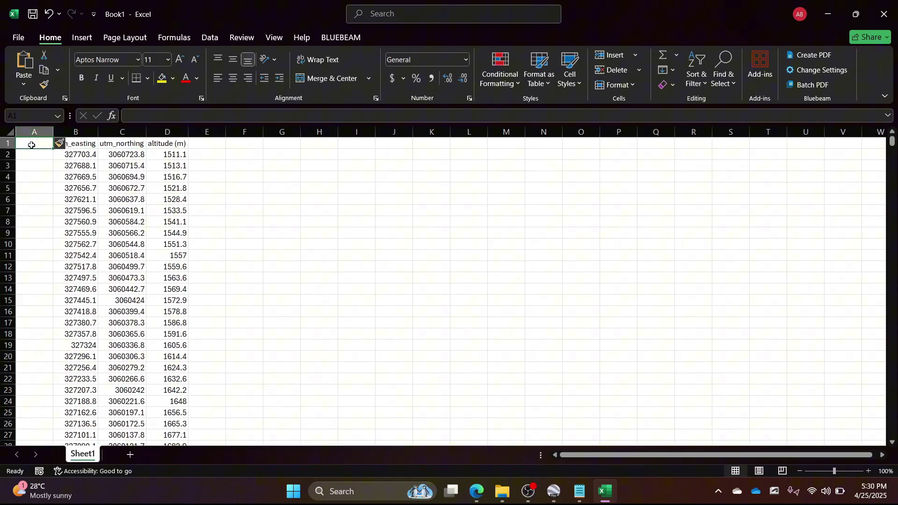
type("POINTS")
key("Return")
Number the survey points consecutively from 1 in the POINTS column, filling the series down to the last data row.
type("1")
key("Return")
type("2")
key("Return")
left_click_drag(45, 155, 46, 165)
double_click(53, 171)
left_click(43, 154)
key("ctrl+Down")
key("ctrl+Right")
key("ctrl+Up")
key("Right")
Rename the headings in B1, C1 and D1 to EASTING, NORTHING and ALTITUDE.
left_click(80, 145)
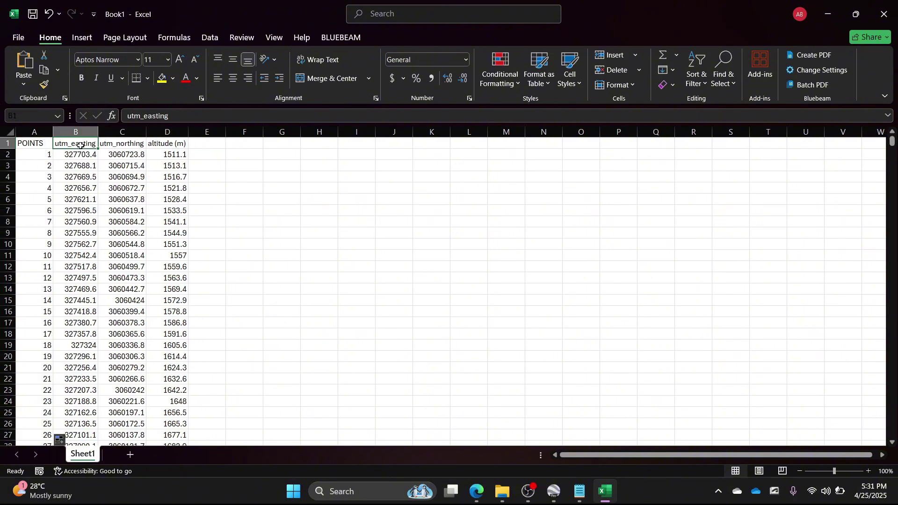
type("EASTING")
key("Tab")
type("NORTHING")
key("Tab")
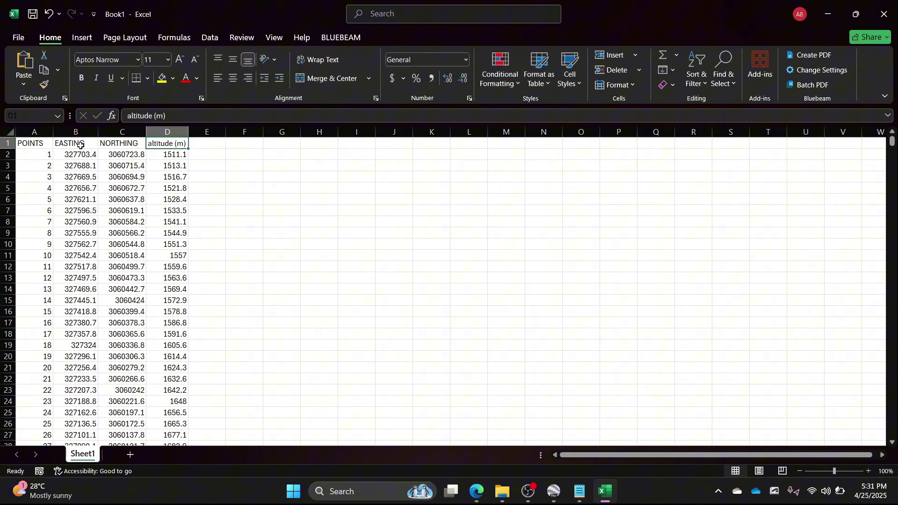
type("ALTITUDE")
key("Return")
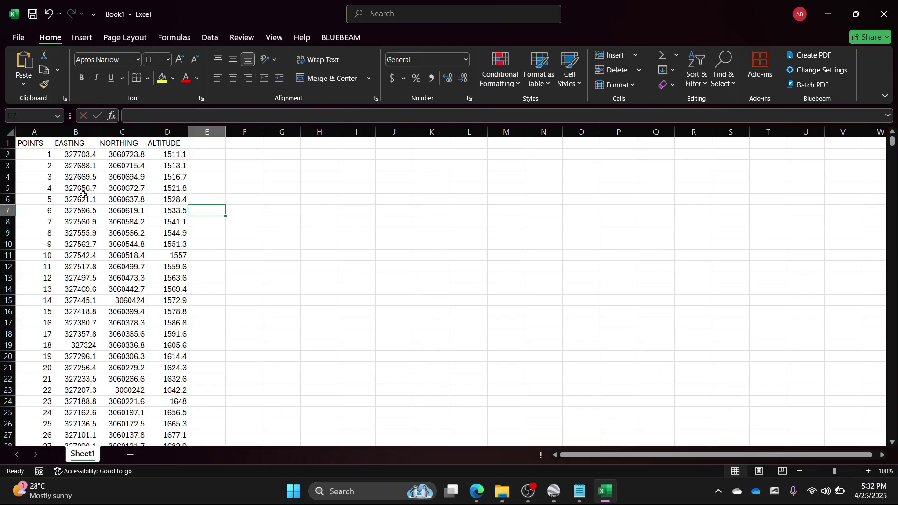
Start saving the workbook to the Desktop under the name POINTS-FOR-CIVIL-3D and display the available file types.
left_click_drag(42, 154, 174, 383)
left_click(122, 244)
key("ctrl+s")
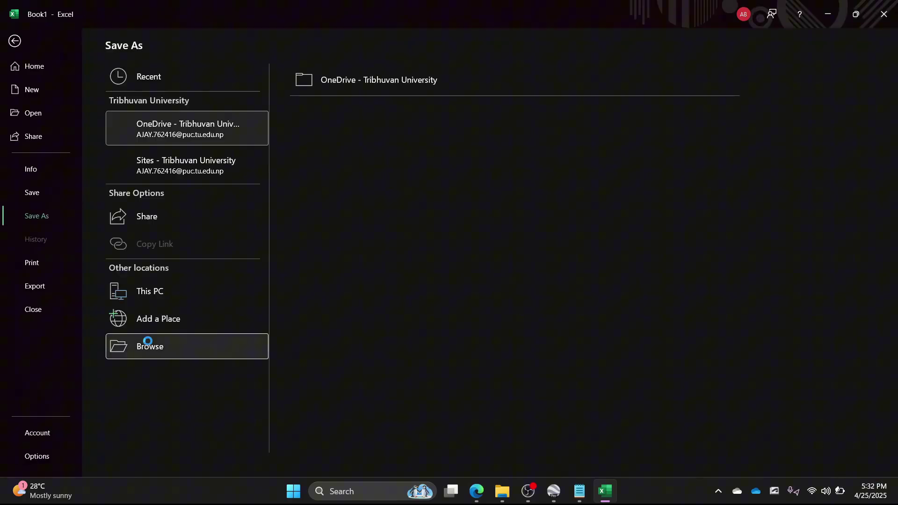
left_click(147, 345)
left_click(52, 114)
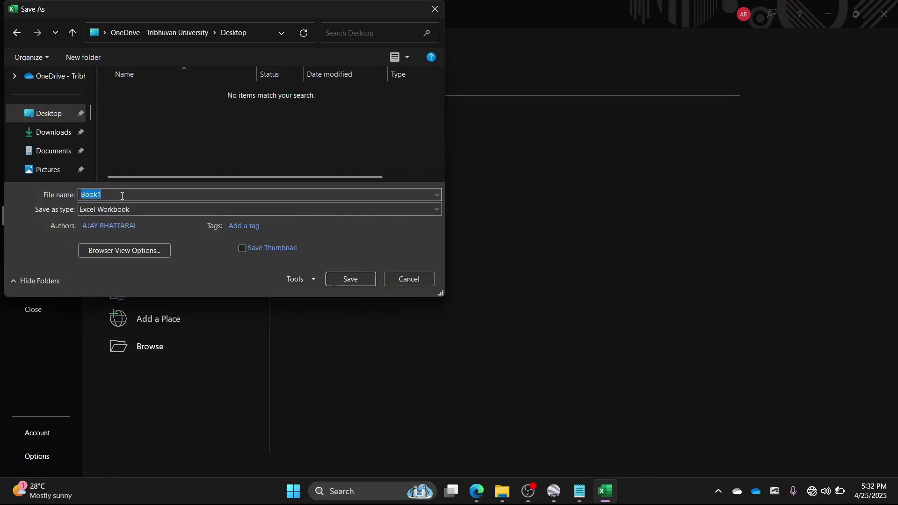
left_click(118, 210)
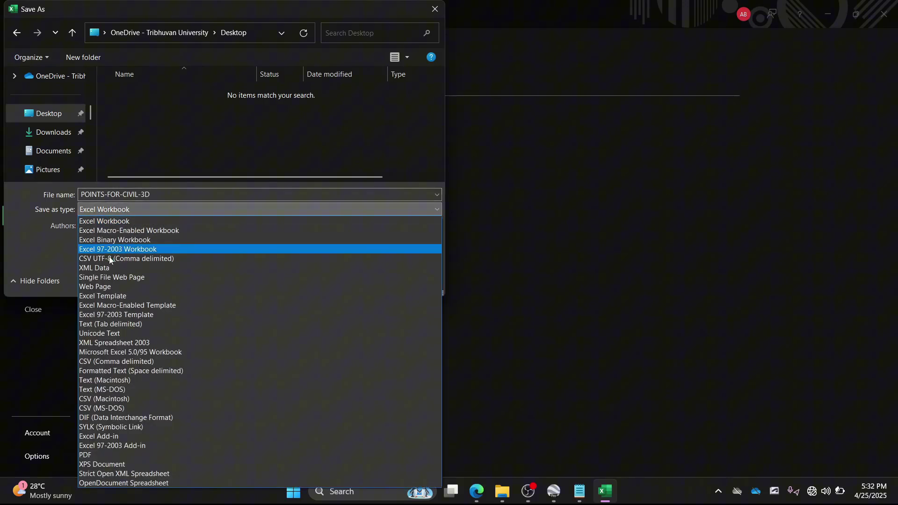